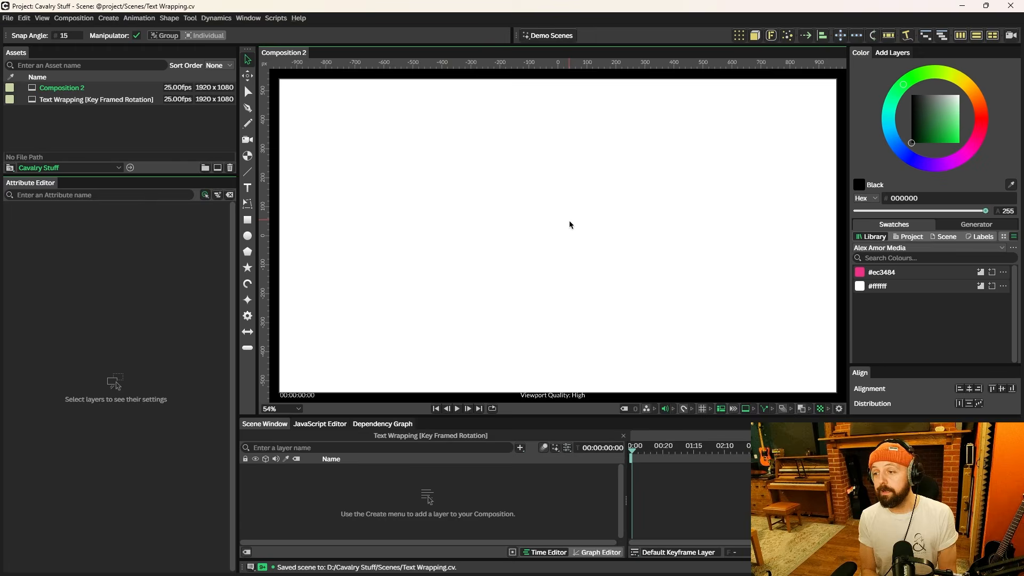
# - Add a Ray shape to Composition 2 and open the composition's settings
pyautogui.hotkey('ctrl', '.')
pyautogui.write('Ray')
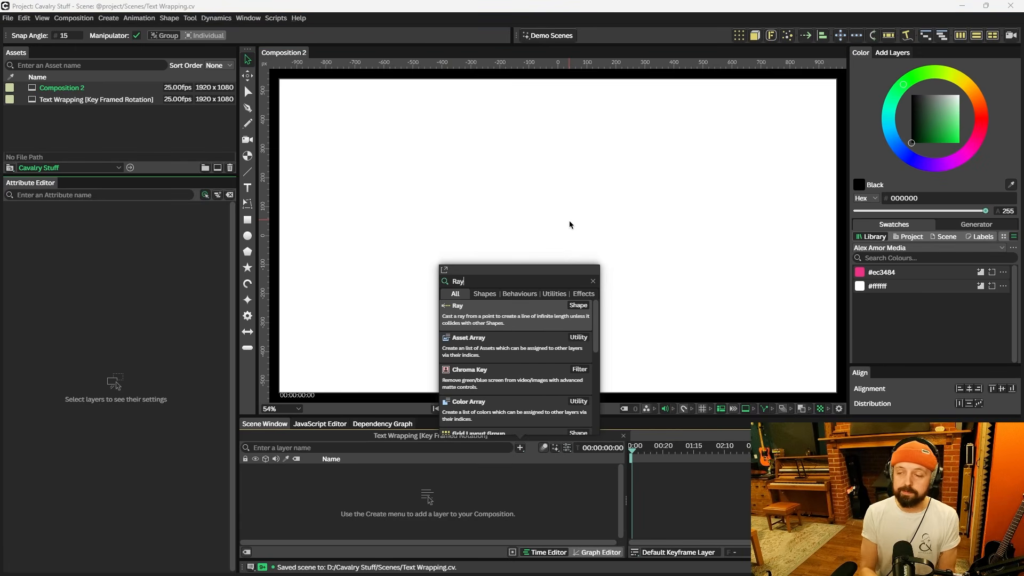
pyautogui.doubleClick(483, 312)
pyautogui.click(586, 188)
pyautogui.hotkey('ctrl', 'k')
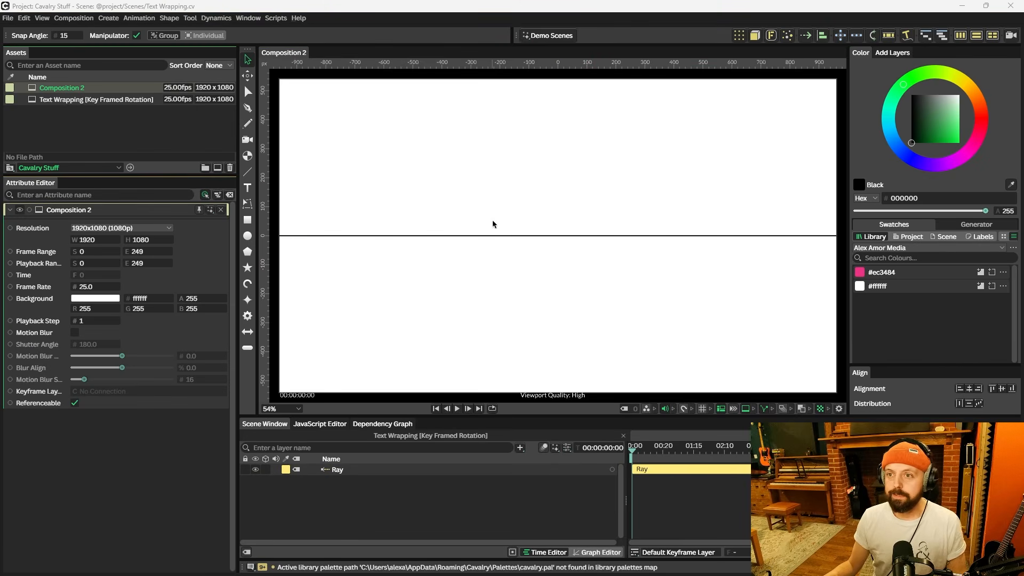
# - Create a star shape at the composition's centre and assign it as the Ray's collision shape
pyautogui.click(251, 270)
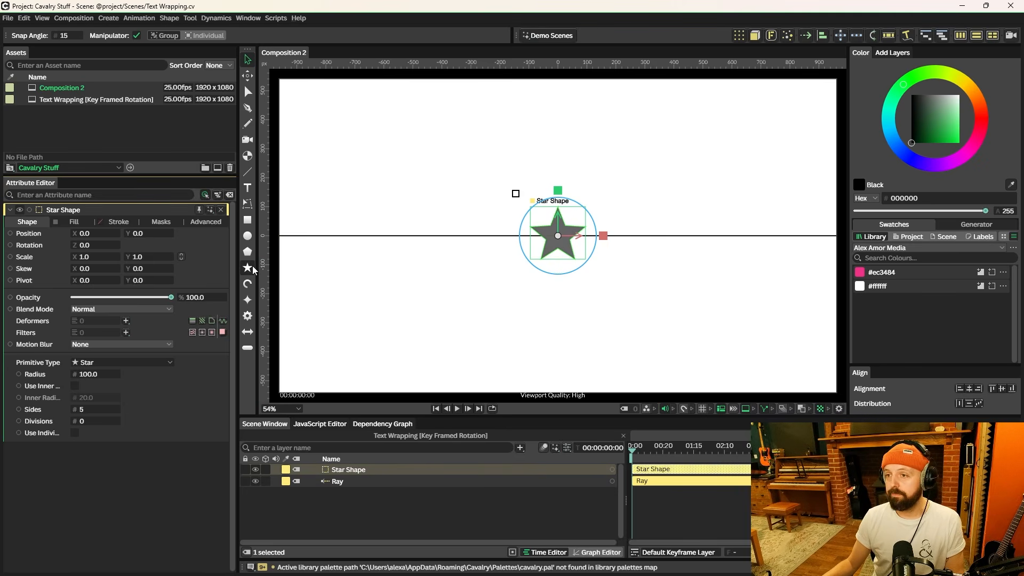
pyautogui.click(377, 481)
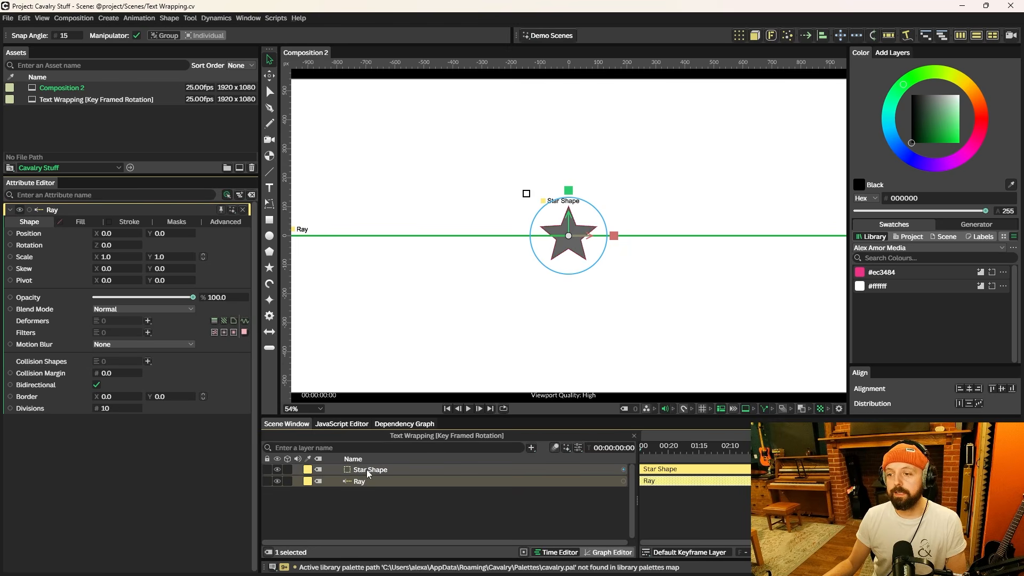
pyautogui.moveTo(367, 469); pyautogui.dragTo(104, 360)
pyautogui.click(582, 269)
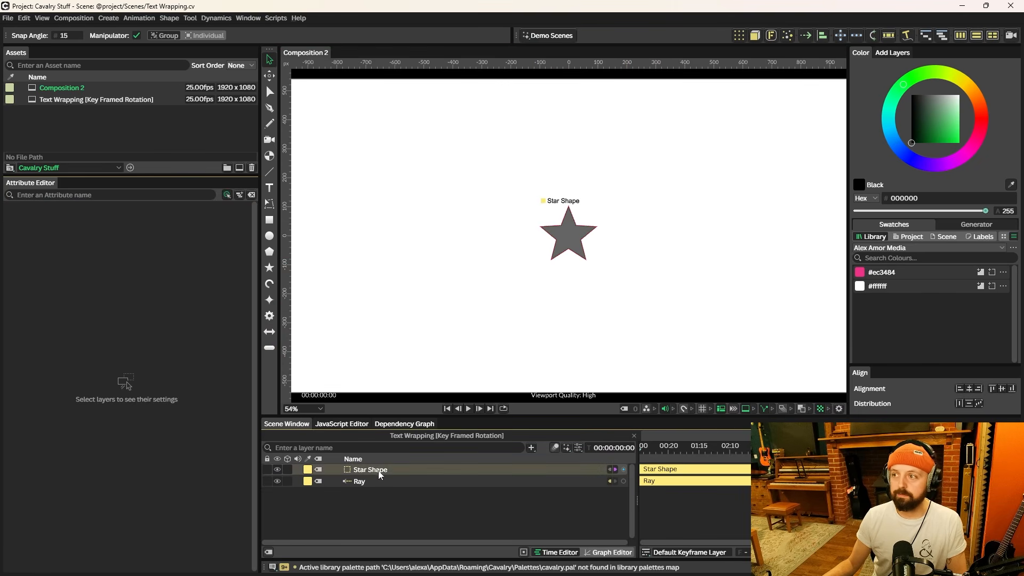
# - Move the star below the Ray in the layer order and inspect the Ray inside the star
pyautogui.moveTo(380, 474); pyautogui.dragTo(367, 513)
pyautogui.scroll(8, 602, 256)
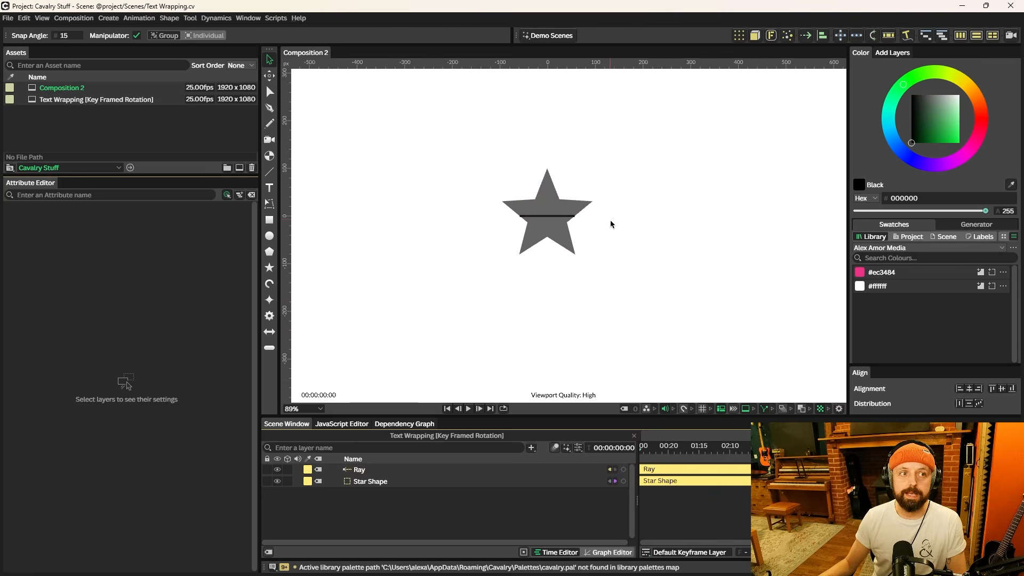
pyautogui.click(555, 239)
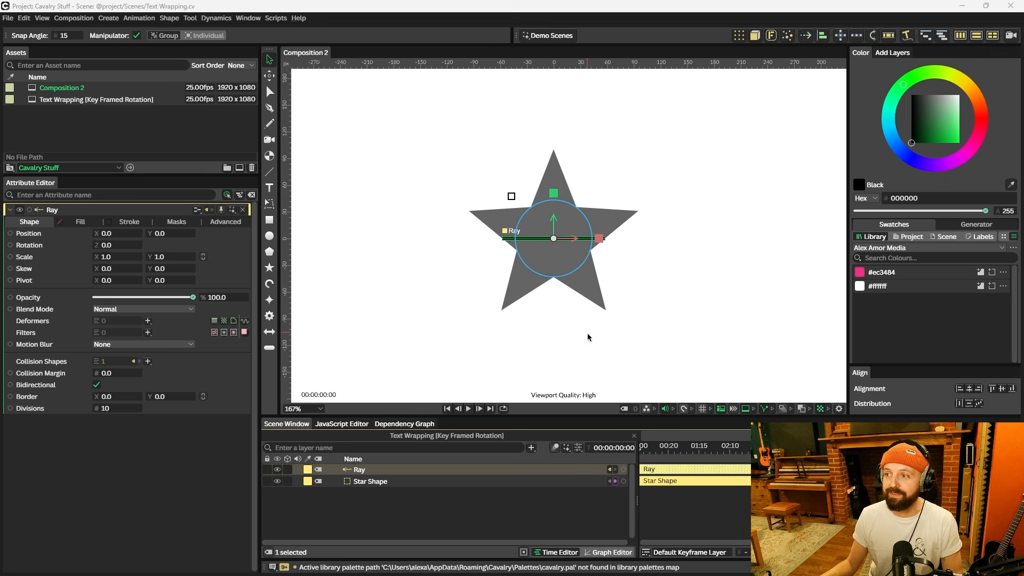
# - Rotate the star to about 117 degrees and enlarge its radius to about 323
pyautogui.click(380, 482)
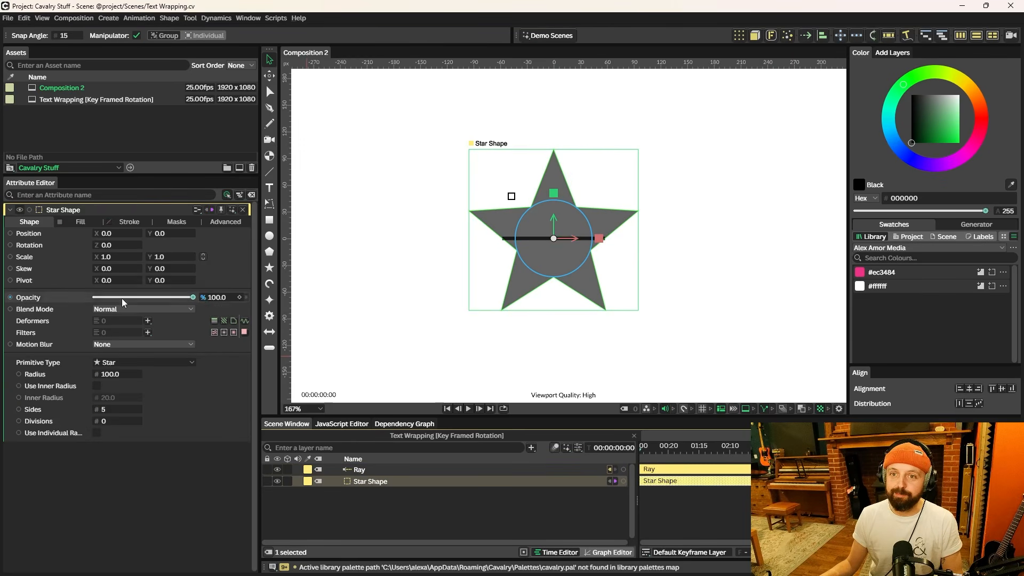
pyautogui.moveTo(112, 249); pyautogui.dragTo(217, 249)
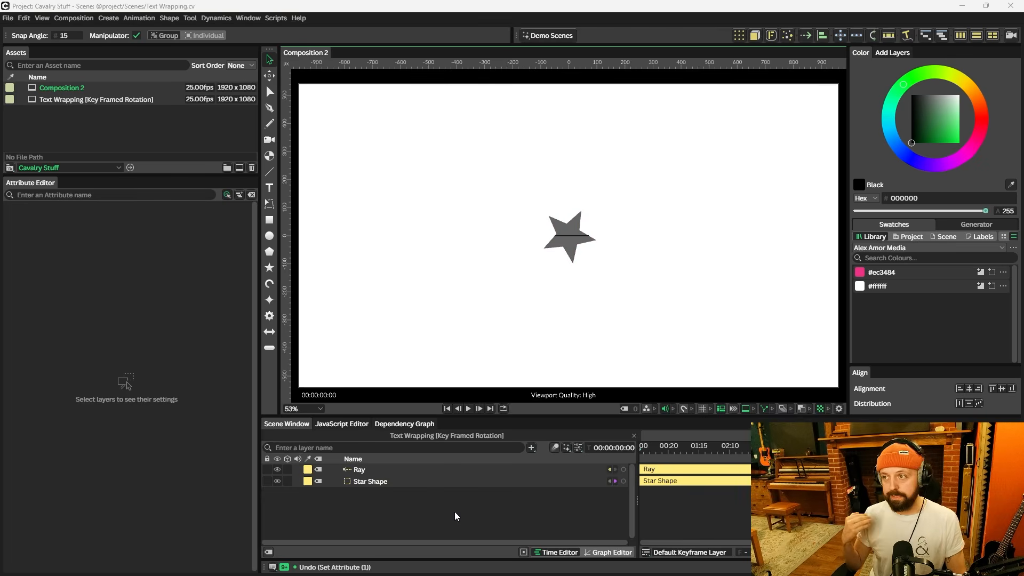
pyautogui.click(391, 485)
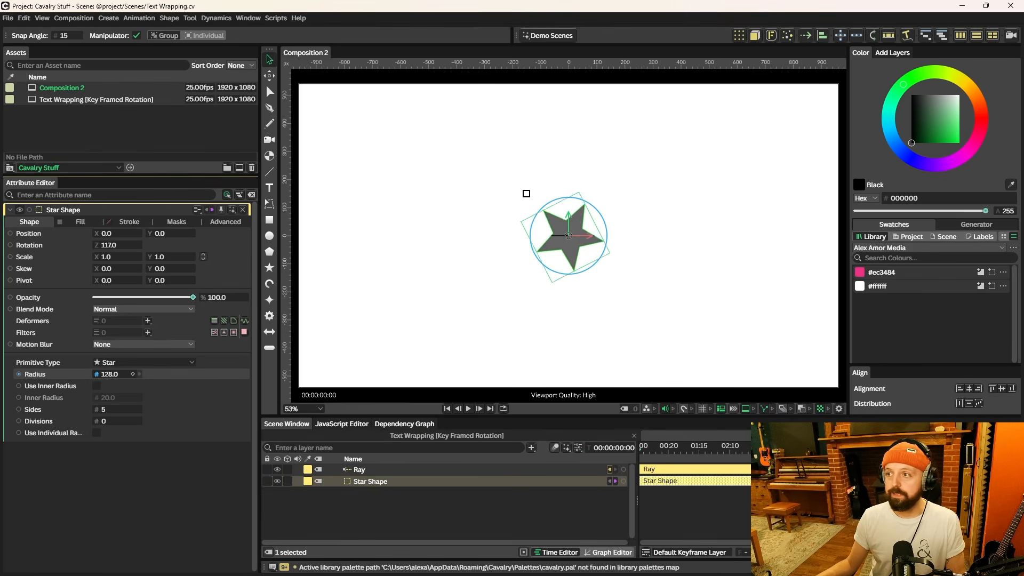
pyautogui.moveTo(111, 374); pyautogui.dragTo(215, 374)
# - Duplicate the Ray with a Duplicator and rotate the star to about 230 degrees
pyautogui.click(372, 473)
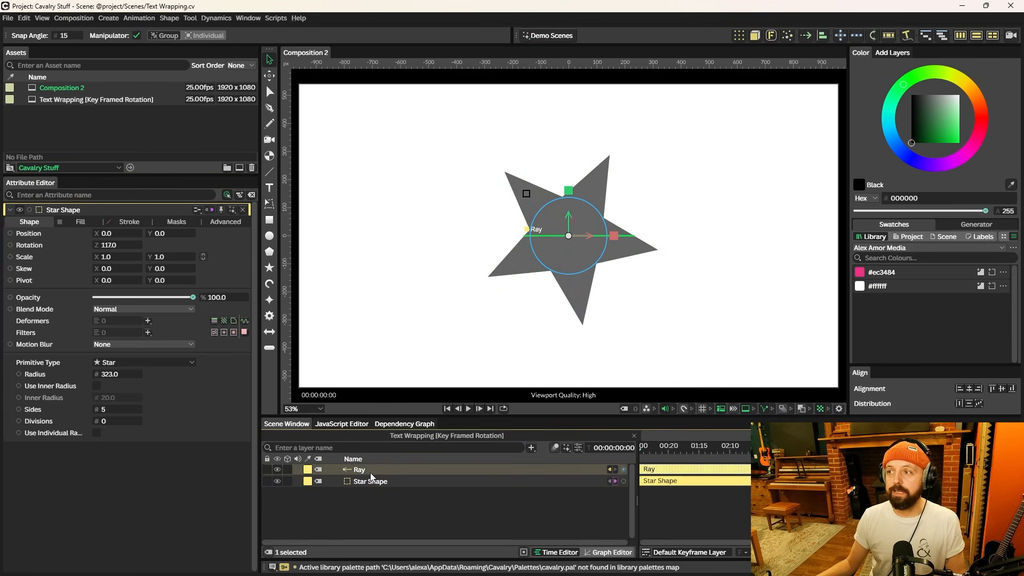
pyautogui.click(739, 36)
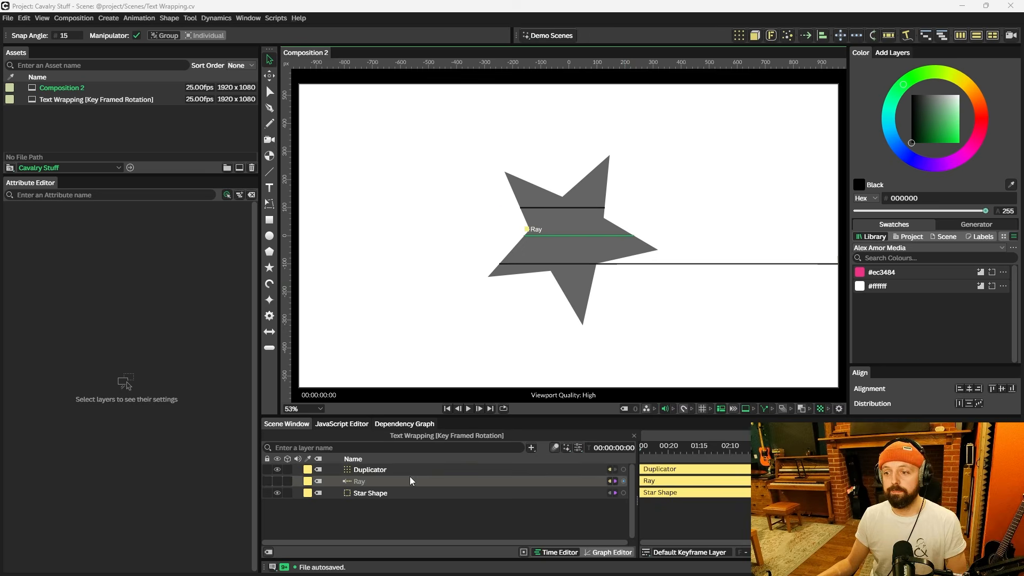
pyautogui.click(399, 490)
pyautogui.moveTo(110, 245); pyautogui.dragTo(150, 245)
pyautogui.hotkey('ctrl', 'z')
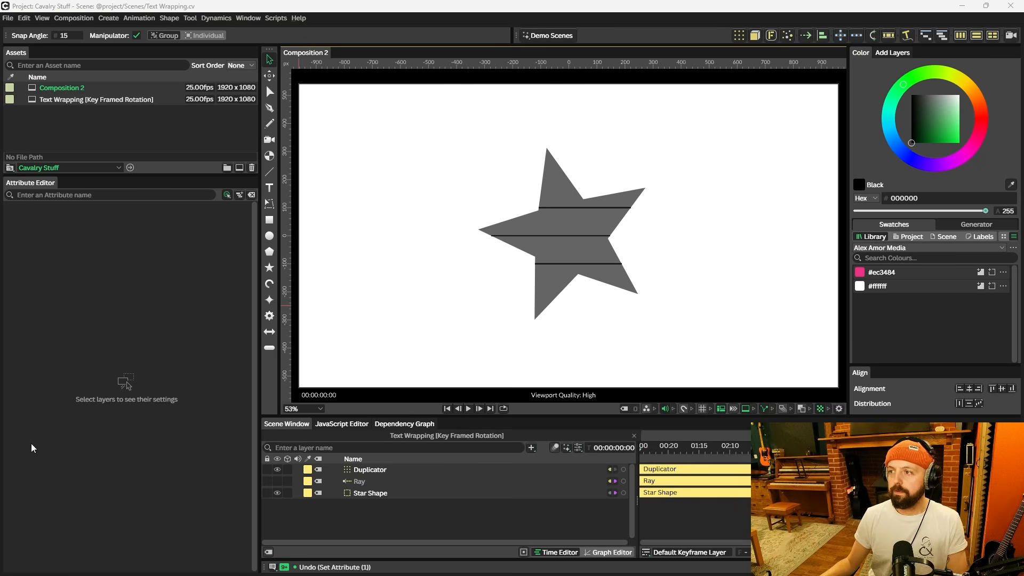
# - Set the Duplicator's grid count to 2 by 10 and its width to 750
pyautogui.click(412, 470)
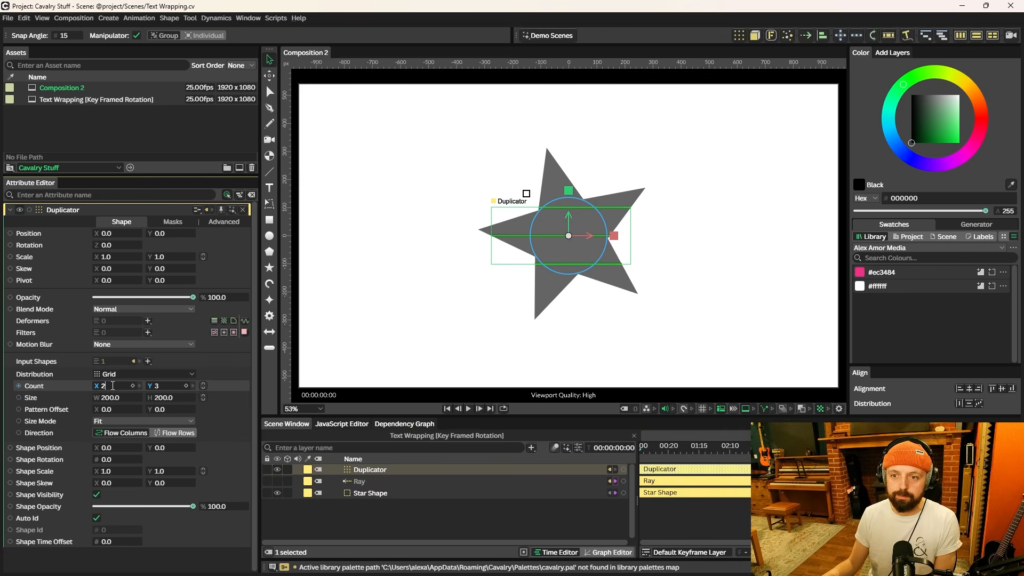
pyautogui.click(168, 386)
pyautogui.press('Return')
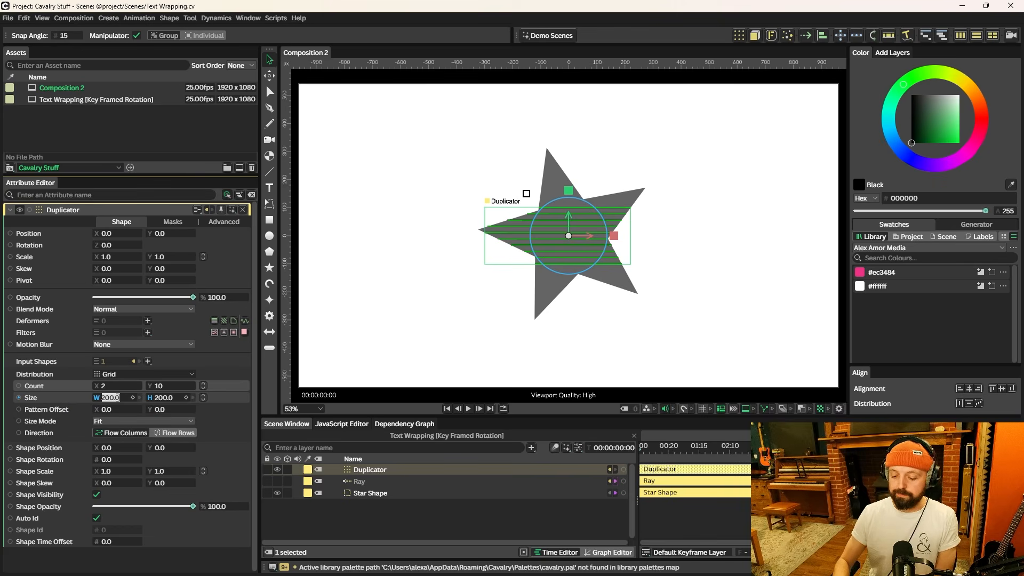
pyautogui.press('Return')
pyautogui.click(643, 328)
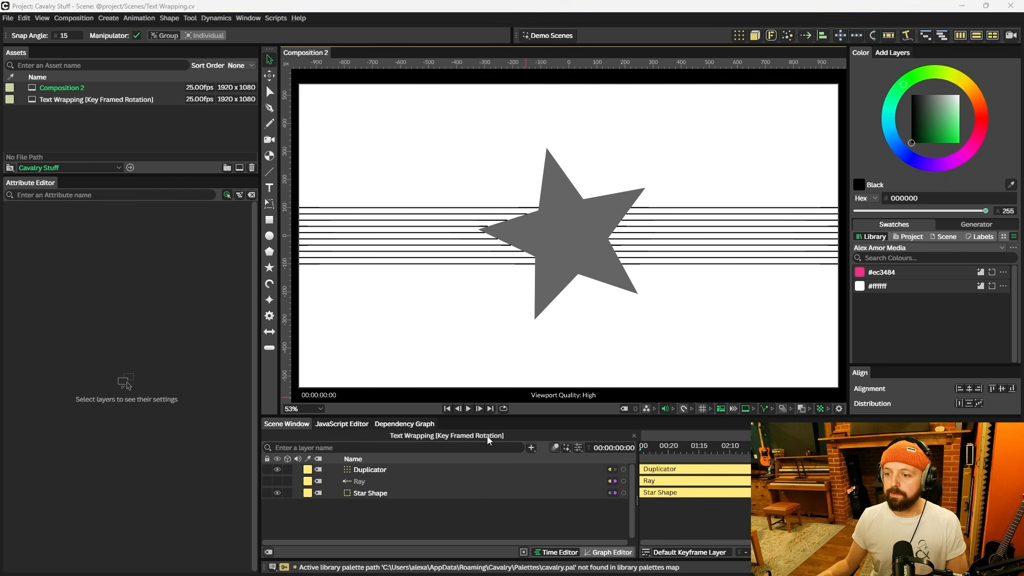
# - Set the Ray's collision margin to 25
pyautogui.click(370, 481)
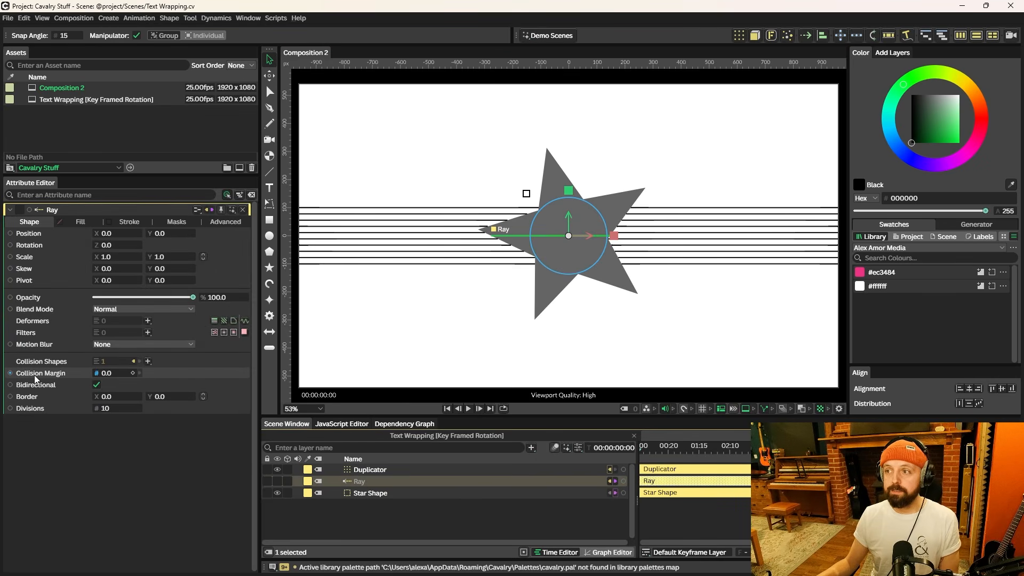
pyautogui.doubleClick(110, 375)
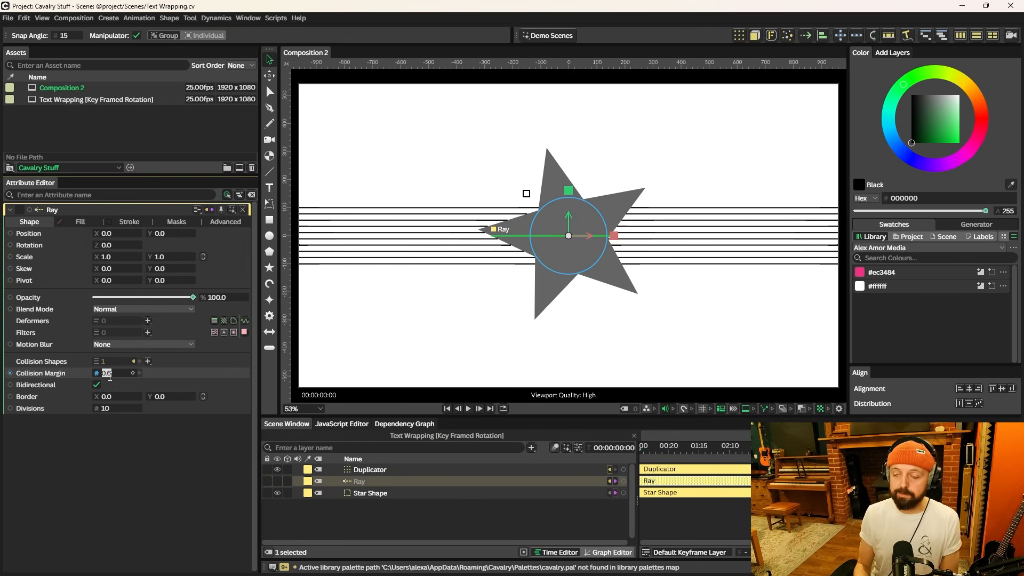
pyautogui.press('Return')
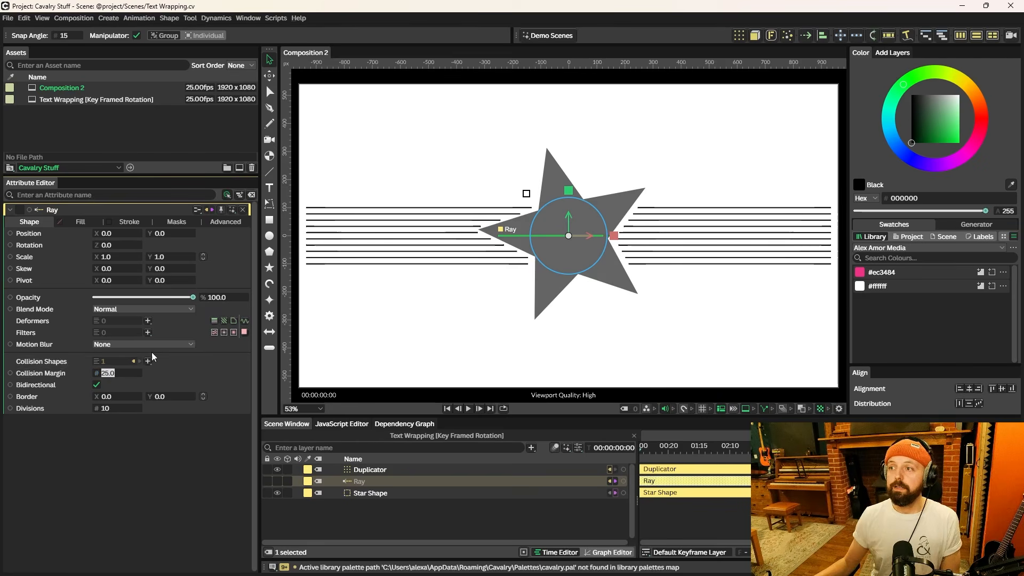
pyautogui.click(670, 354)
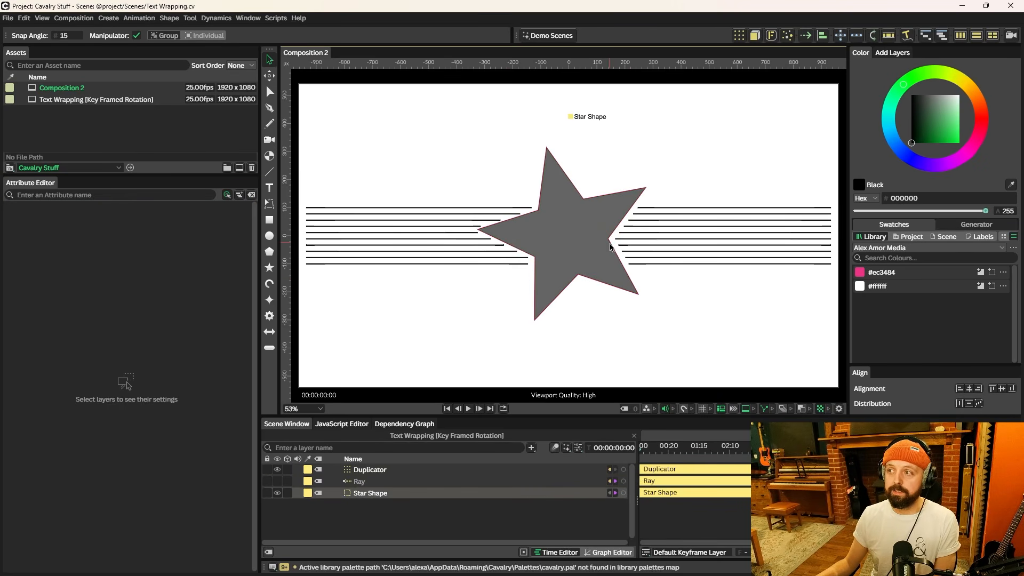
# - Rotate the star slightly further to test how the duplicated rays follow its outline
pyautogui.scroll(1, 616, 230)
pyautogui.scroll(3, 616, 231)
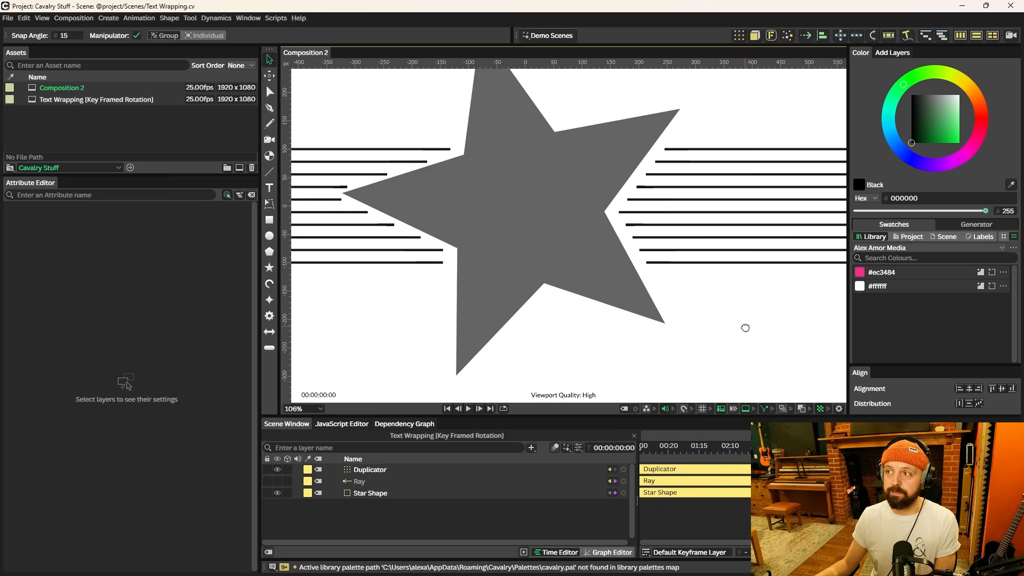
pyautogui.click(363, 494)
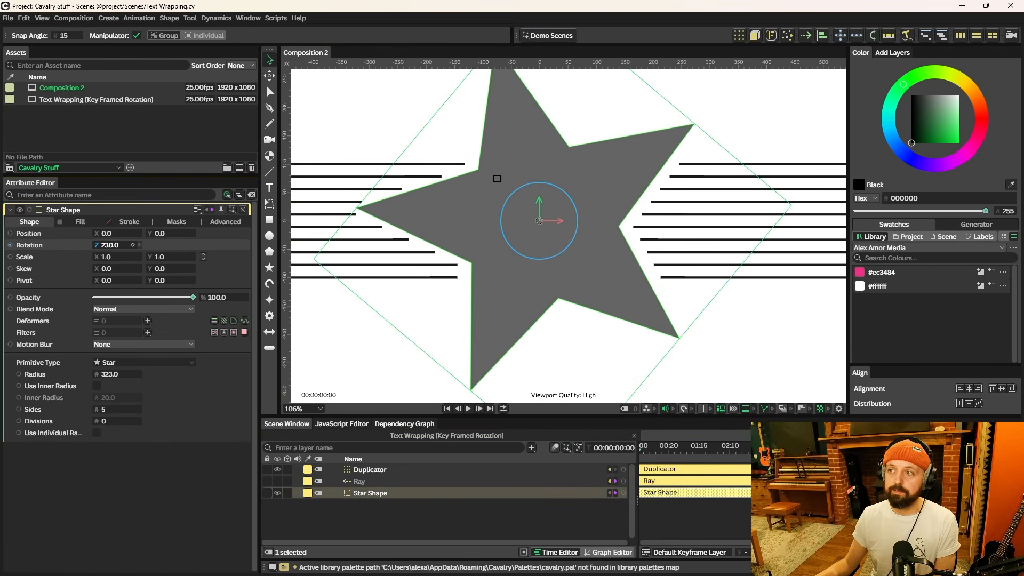
pyautogui.moveTo(112, 245); pyautogui.dragTo(120, 245)
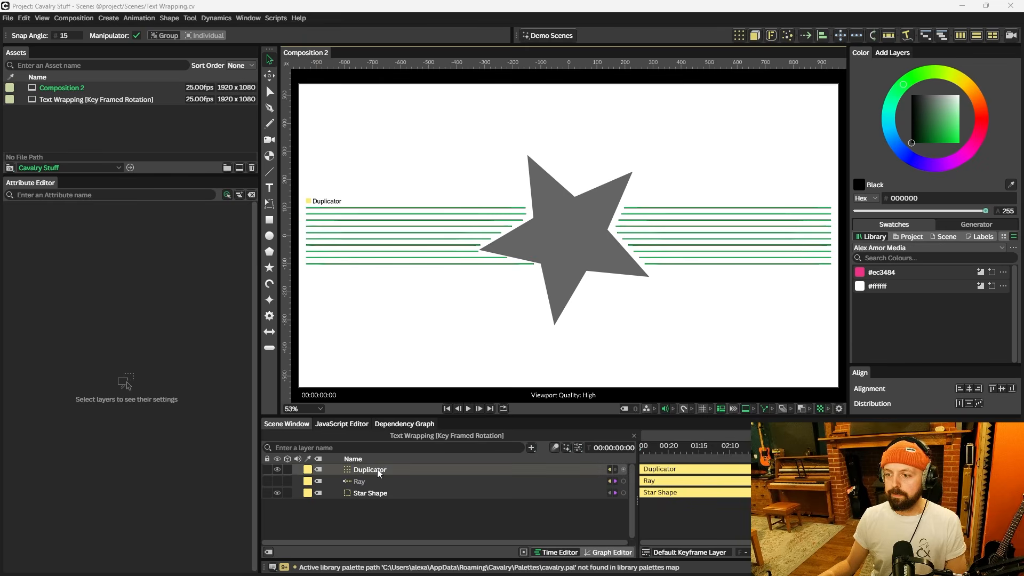
# - Increase the Duplicator's grid height to about 451
pyautogui.click(377, 469)
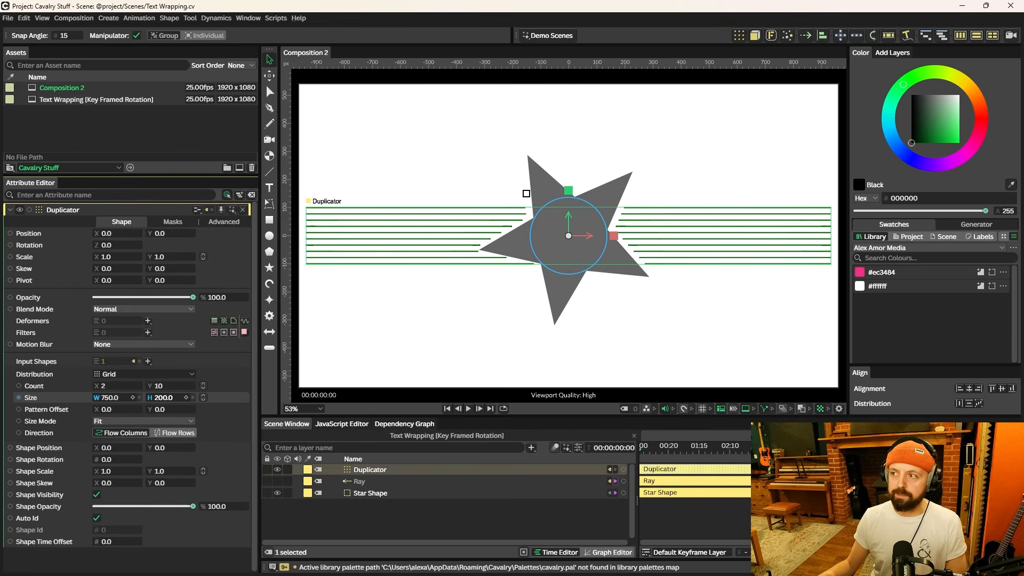
pyautogui.moveTo(165, 397); pyautogui.dragTo(218, 398)
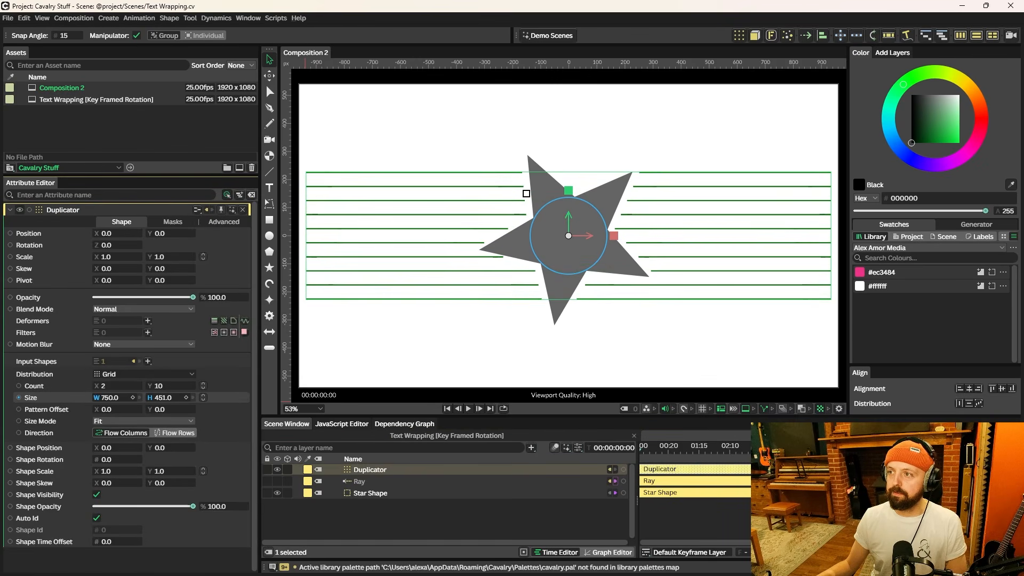
pyautogui.click(631, 331)
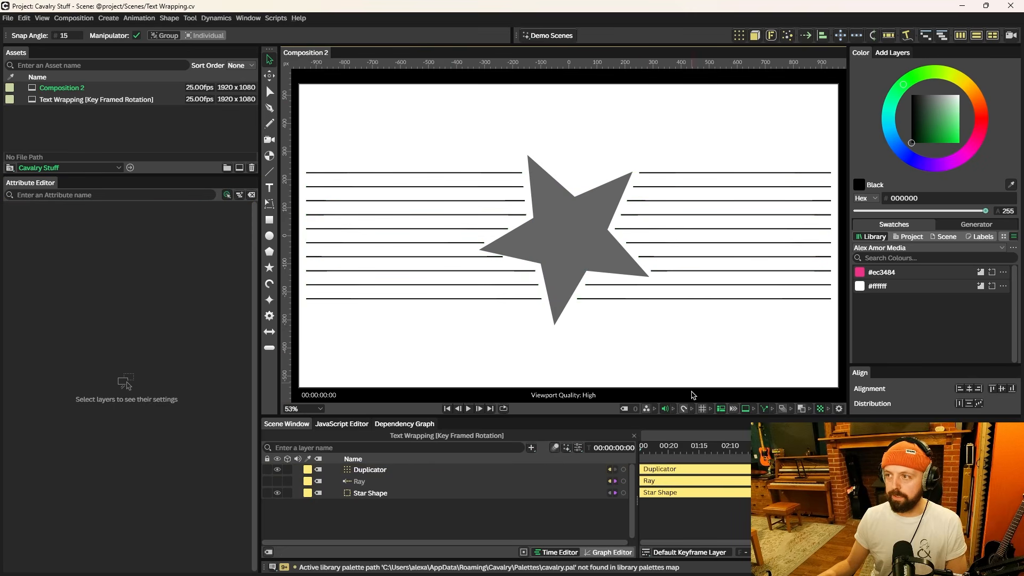
pyautogui.hotkey('ctrl', 'z')
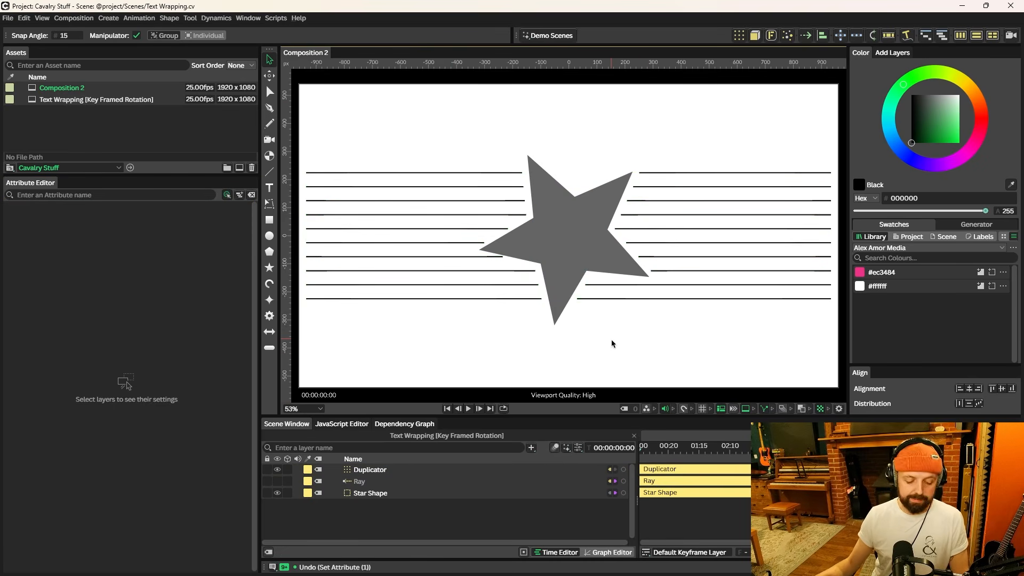
# - Create a text shape and assign the Duplicator as its text path
pyautogui.click(269, 188)
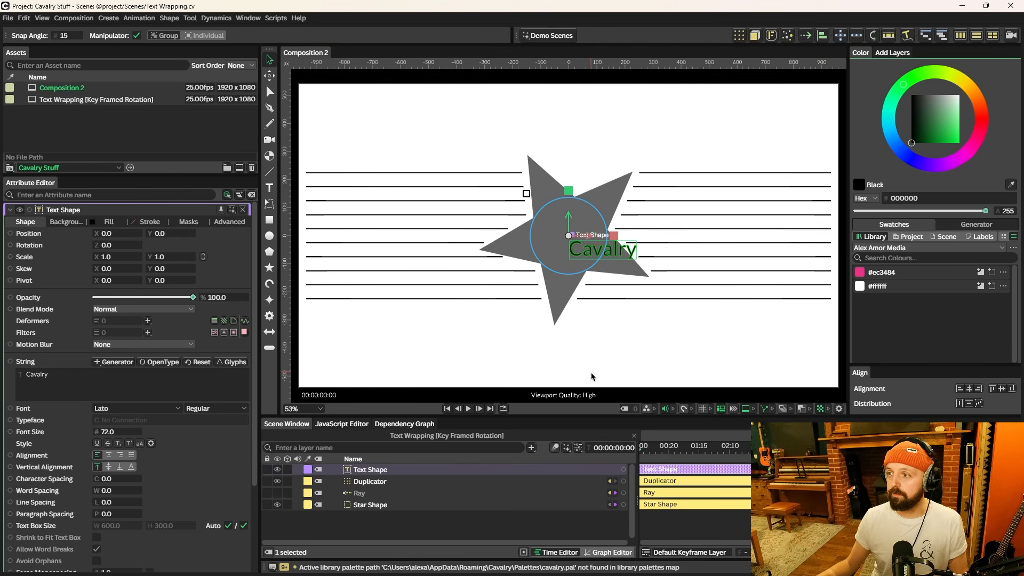
pyautogui.scroll(-5, 190, 496)
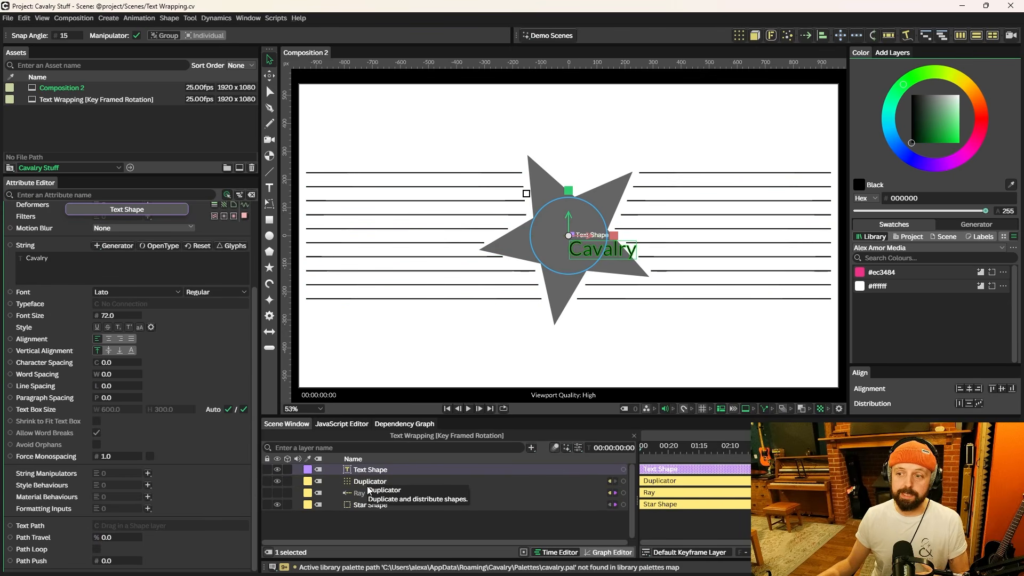
pyautogui.moveTo(367, 484); pyautogui.dragTo(126, 527)
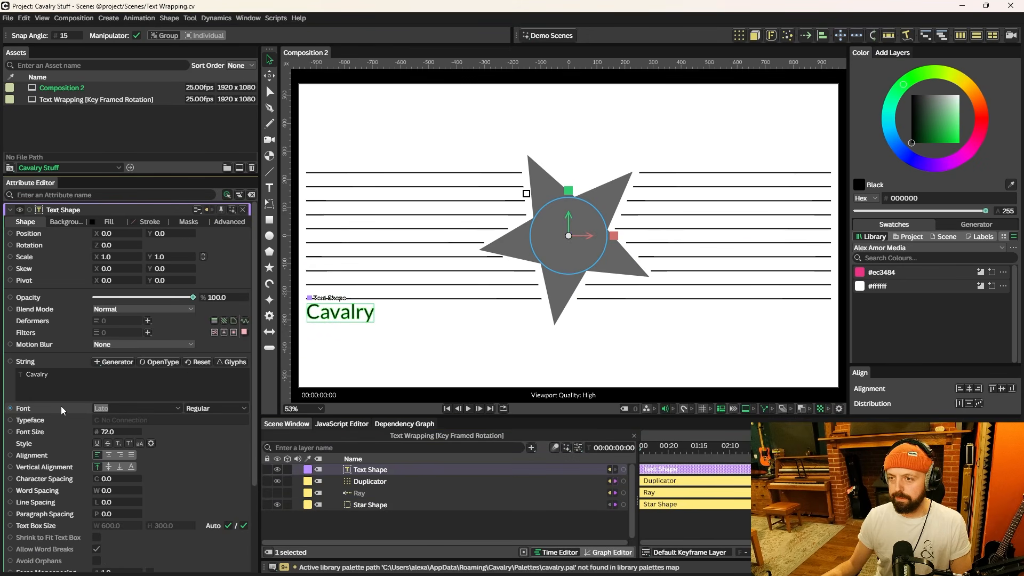
# - Change the text shape's font to Victoria Typewriter
pyautogui.write('ty')
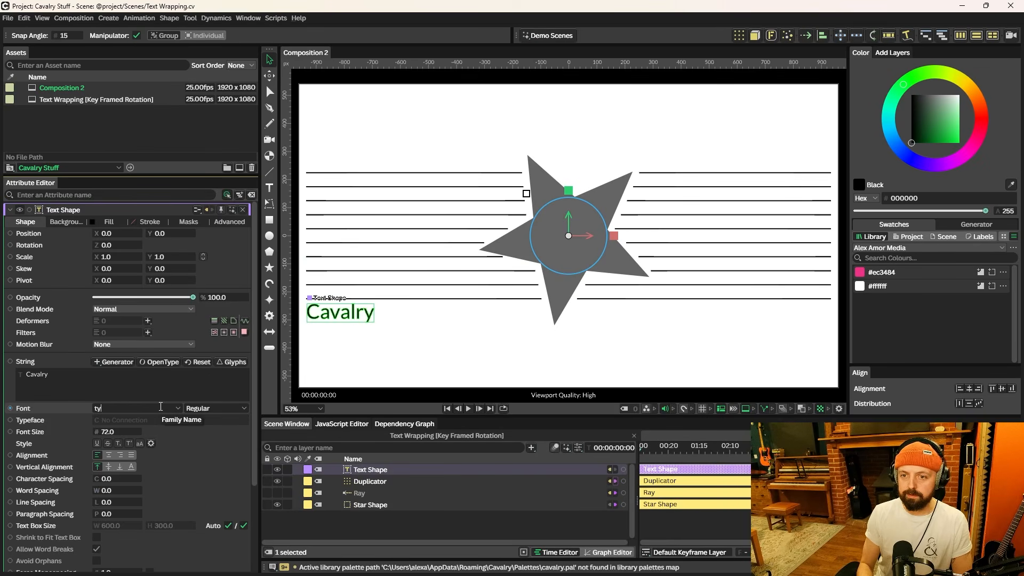
pyautogui.write('Victoria Typewriter')
pyautogui.press('Return')
# - Replace the text with repeated copies of "All work and no play makes Jack a dull boy." until the lines around the star are filled
pyautogui.doubleClick(103, 393)
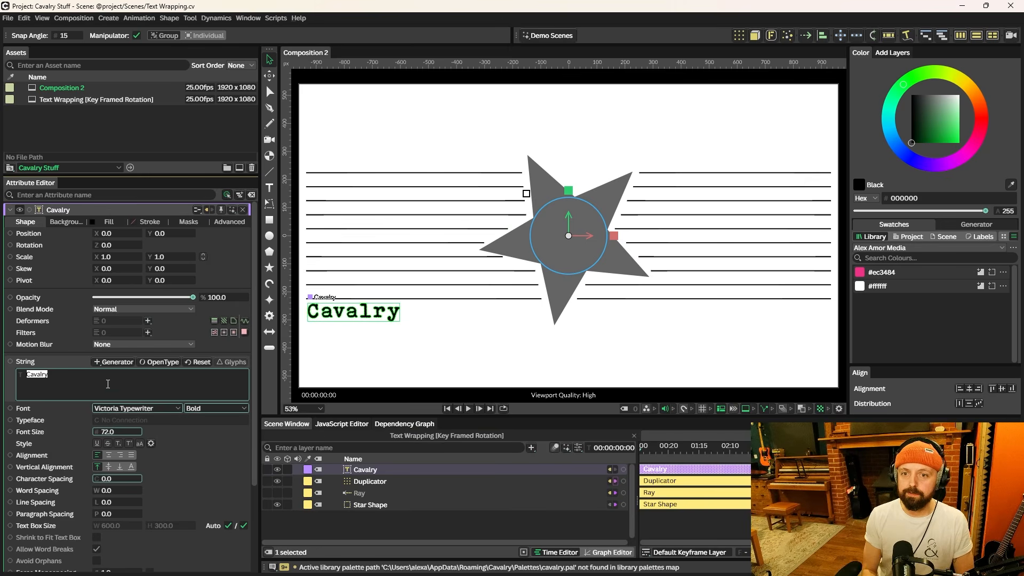
pyautogui.hotkey('ctrl', 'v')
pyautogui.hotkey('ctrl', 'v')
pyautogui.hotkey('ctrl', 'v')
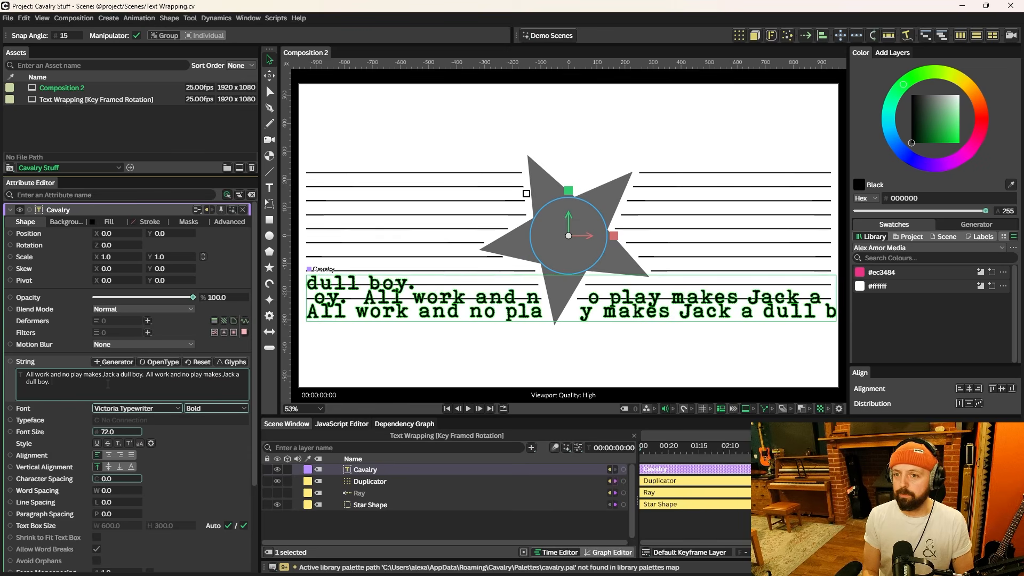
pyautogui.hotkey('ctrl', 'v')
pyautogui.hotkey('ctrl', 'v')
pyautogui.hotkey('ctrl', 'v')
pyautogui.hotkey('ctrl', 'v')
pyautogui.hotkey('ctrl', 'v')
pyautogui.hotkey('ctrl', 'v')
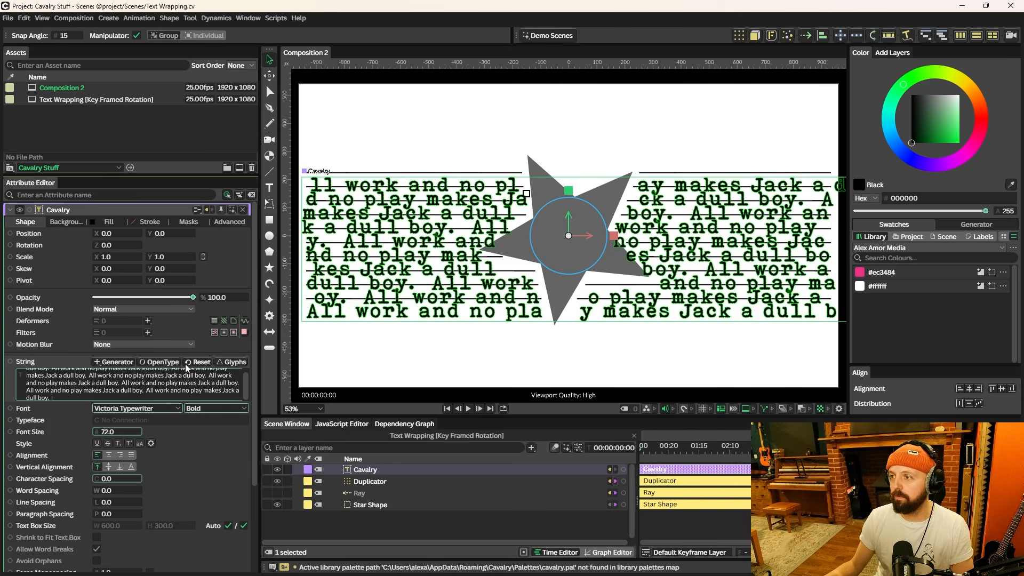
pyautogui.click(500, 339)
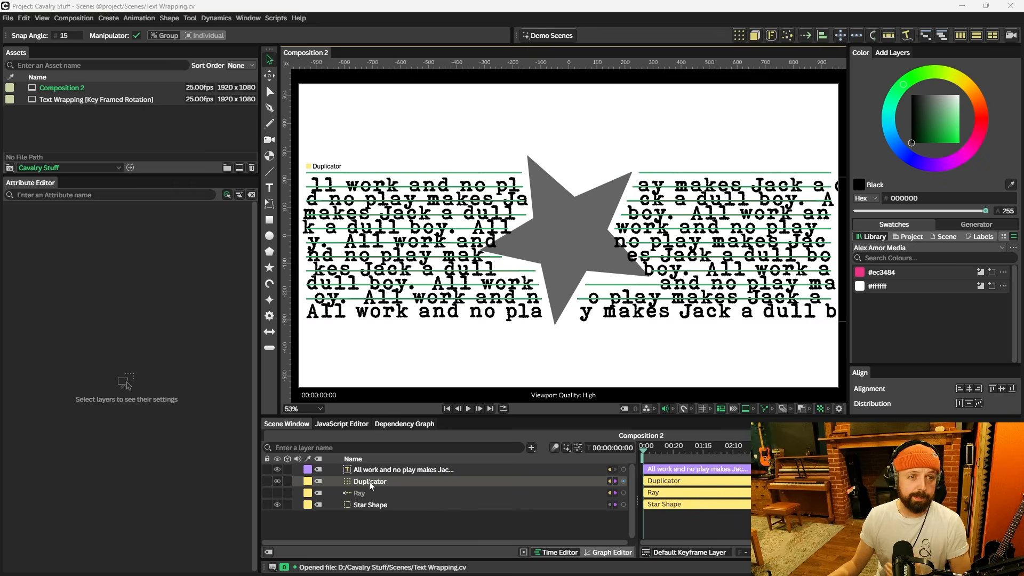
# - Hide the Duplicator layer and reduce the text shape's font size to 28
pyautogui.click(277, 481)
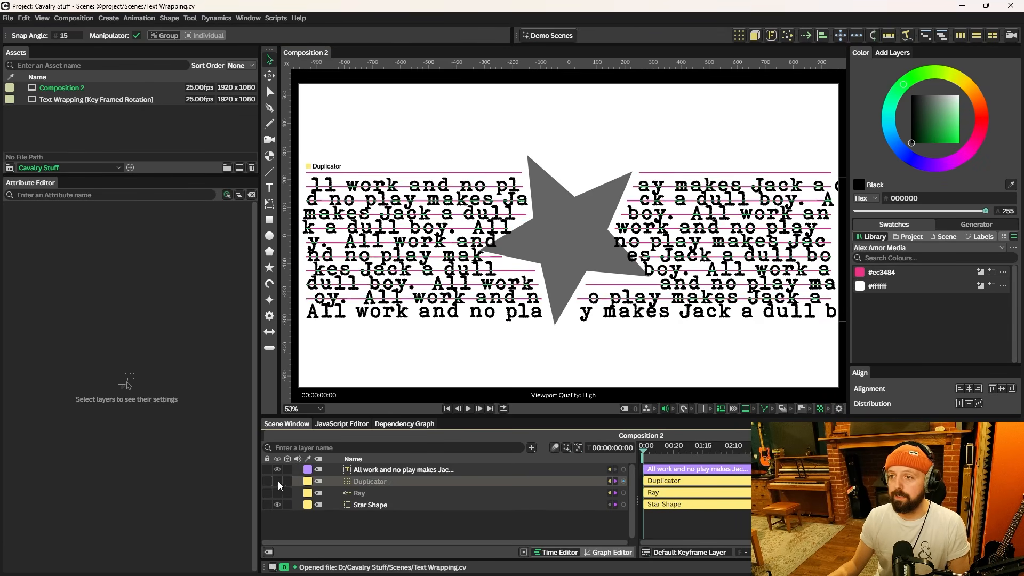
pyautogui.click(401, 469)
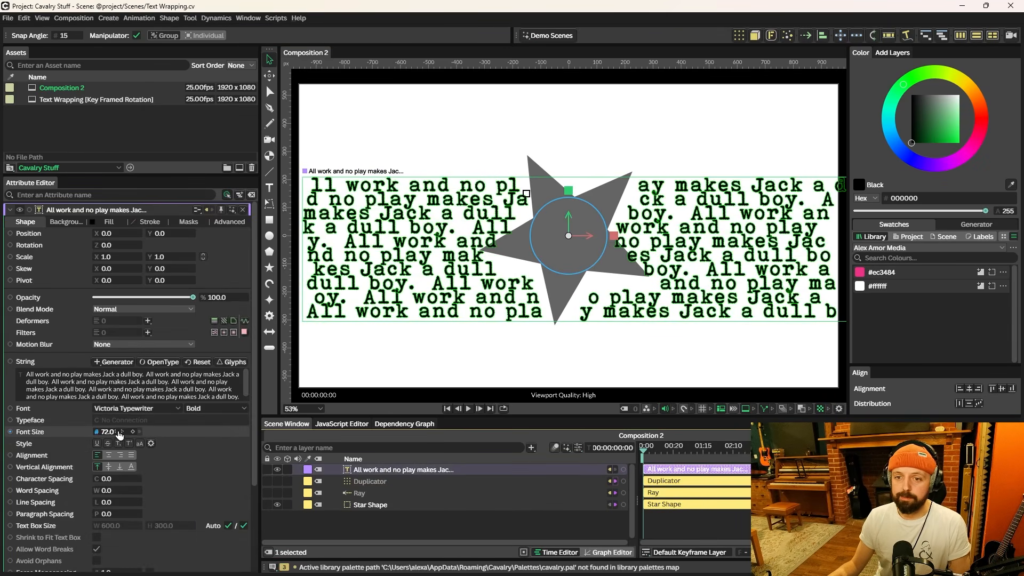
pyautogui.moveTo(109, 432); pyautogui.dragTo(89, 432)
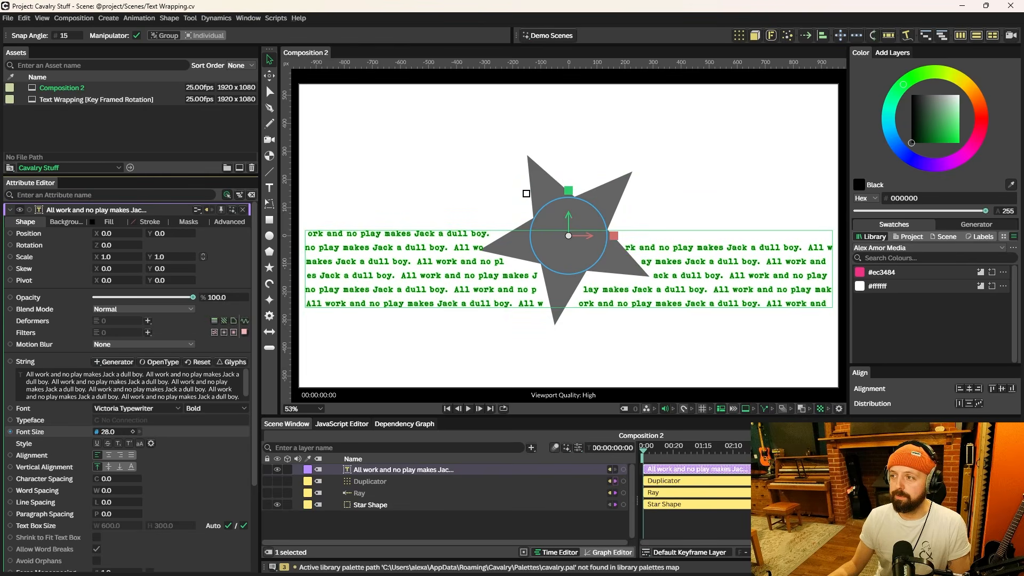
# - Append more copies of "All work and no play makes Jack a dull boy." to the text until every line around the star is filled
pyautogui.click(512, 347)
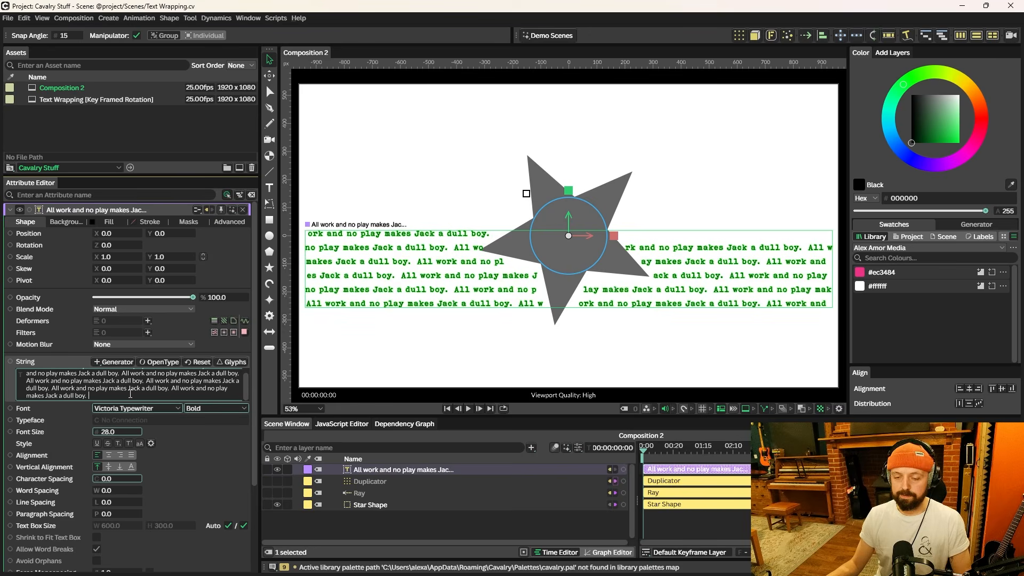
pyautogui.write('All work and no play makes Jack a dull boy.')
pyautogui.hotkey('ctrl', 'v')
pyautogui.hotkey('ctrl', 'v')
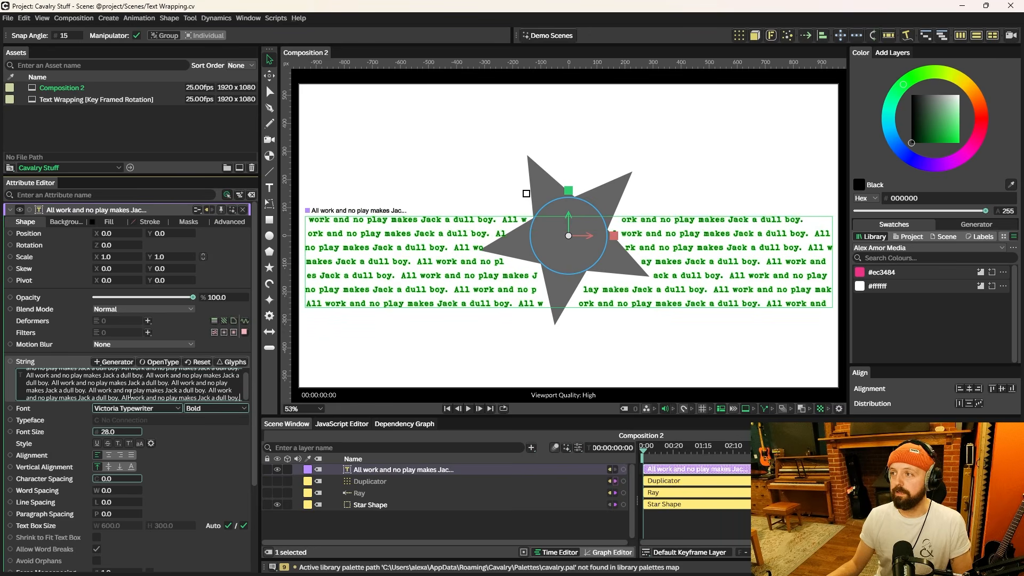
pyautogui.hotkey('ctrl', 'v')
pyautogui.hotkey('ctrl', 'v')
pyautogui.hotkey('ctrl', 'v')
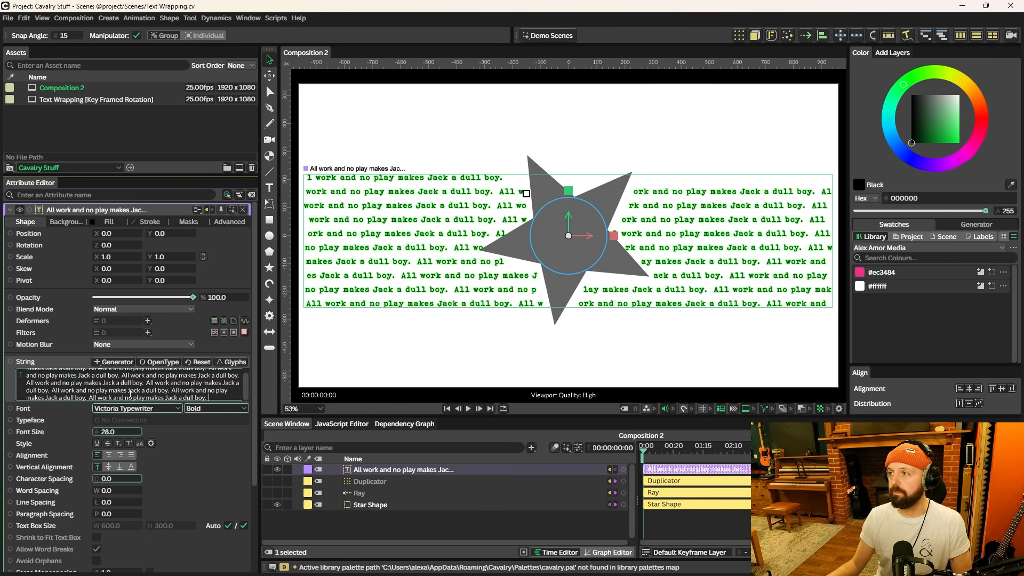
# - Try rotating the Star Shape to 229.2 degrees and shifting it to about X 57, and undo the shift
pyautogui.click(373, 505)
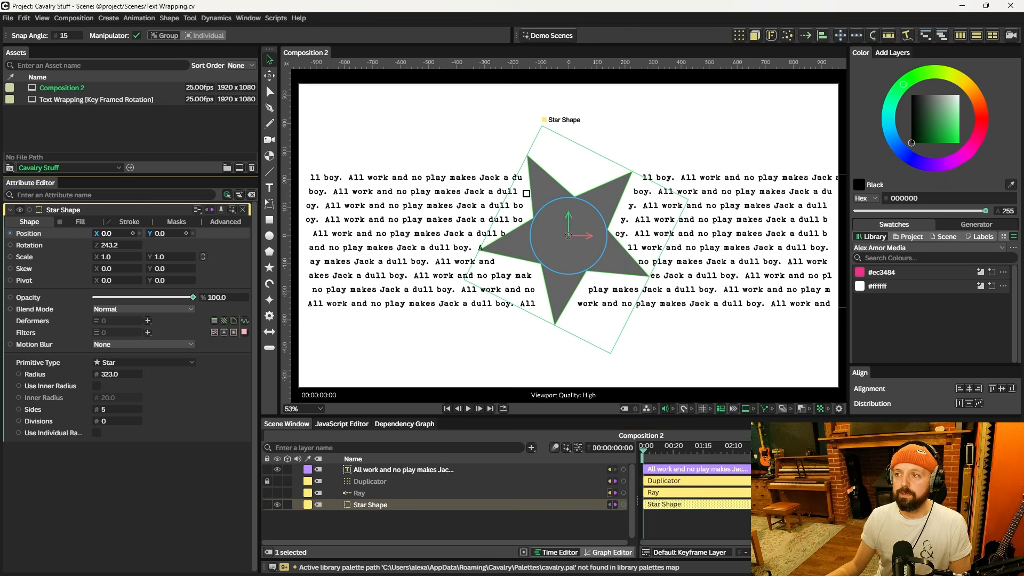
pyautogui.moveTo(106, 233); pyautogui.dragTo(188, 233)
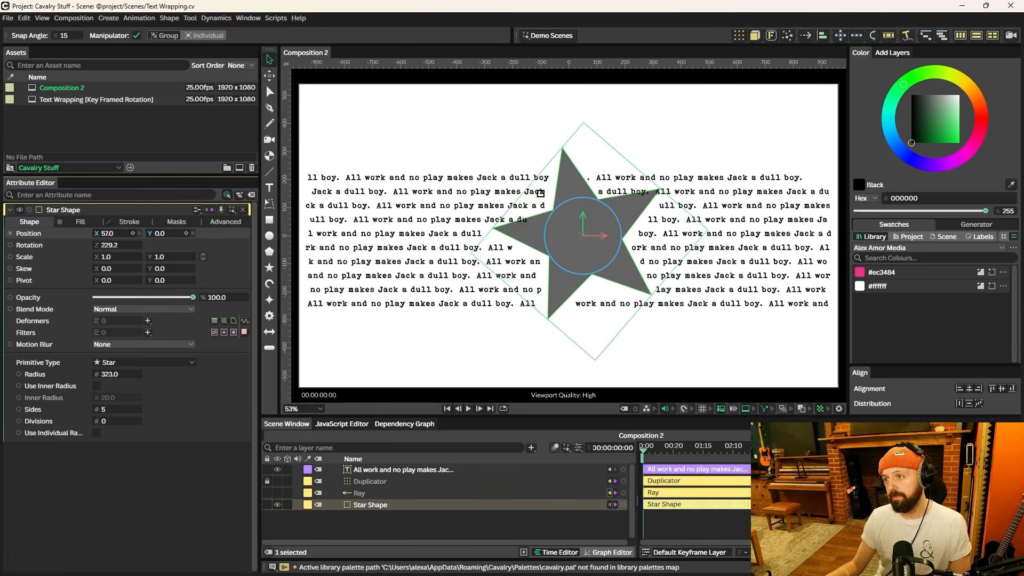
pyautogui.moveTo(540, 193); pyautogui.dragTo(526, 193)
pyautogui.moveTo(171, 238)
pyautogui.mouseDown()
pyautogui.moveTo(160, 237)
pyautogui.moveTo(168, 238)
pyautogui.mouseUp()
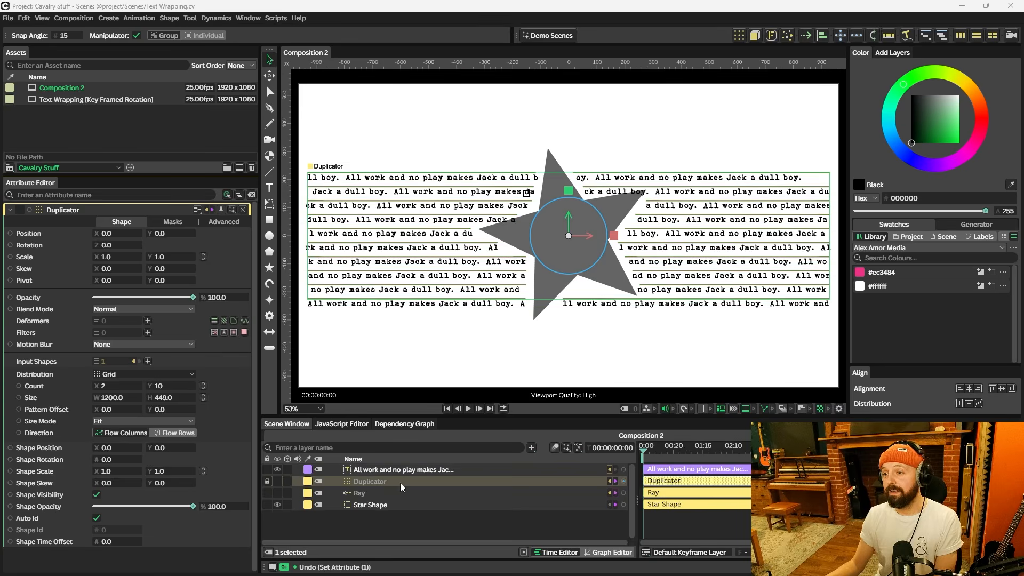
pyautogui.click(380, 482)
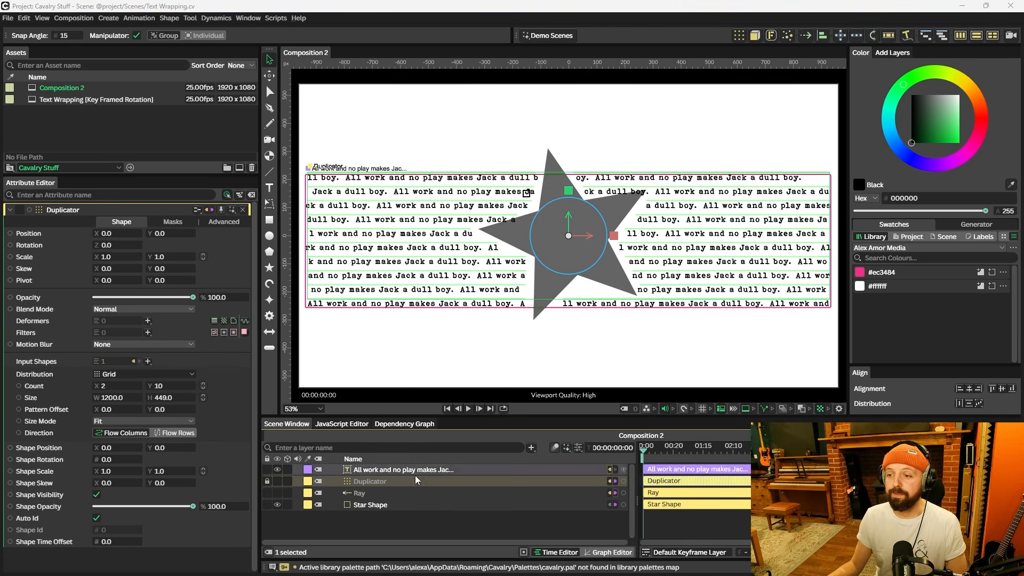
# - Reposition the Star Shape to about X -12, Y -33 and enlarge its radius to about 485
pyautogui.click(401, 503)
pyautogui.moveTo(109, 233); pyautogui.dragTo(152, 233)
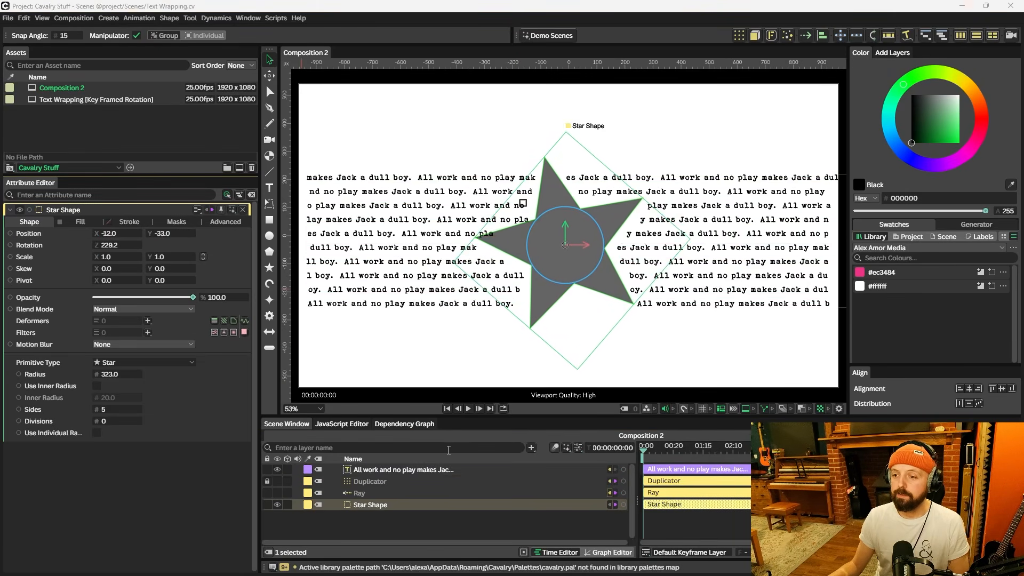
pyautogui.moveTo(114, 377); pyautogui.dragTo(160, 377)
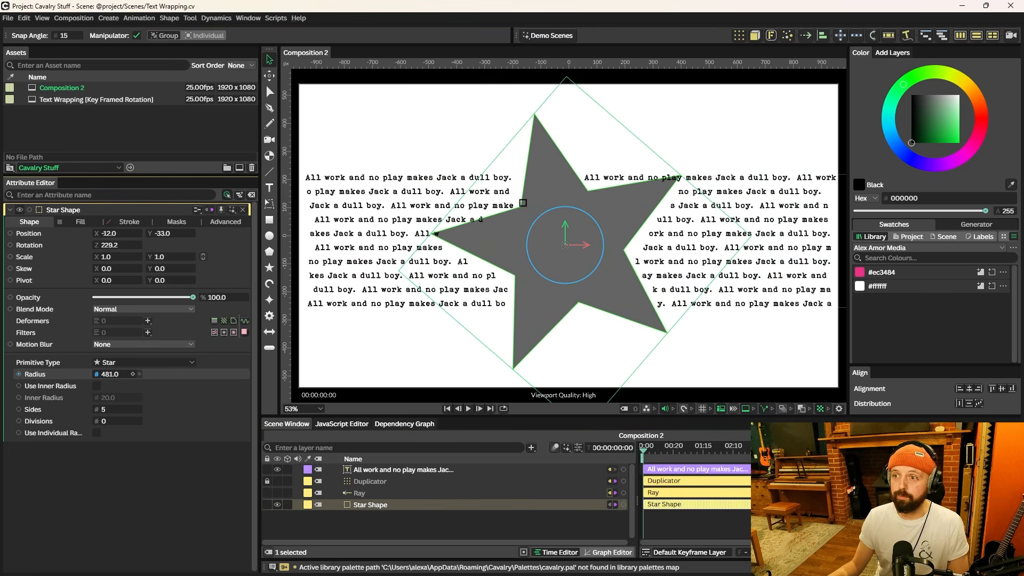
# - Set the Duplicator's horizontal count to 1 so the text lines run inside the star
pyautogui.click(379, 481)
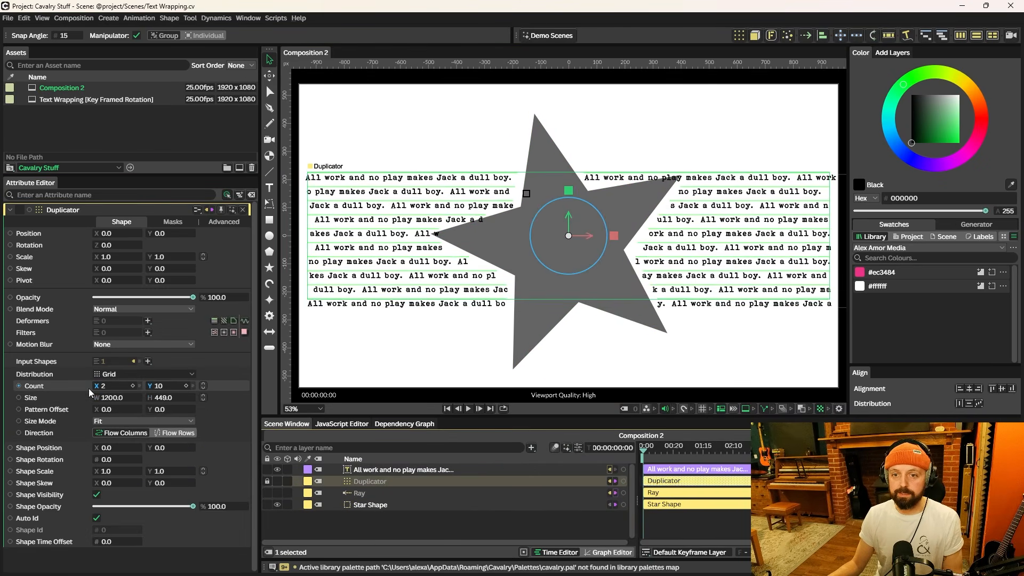
pyautogui.click(109, 385)
pyautogui.write('1')
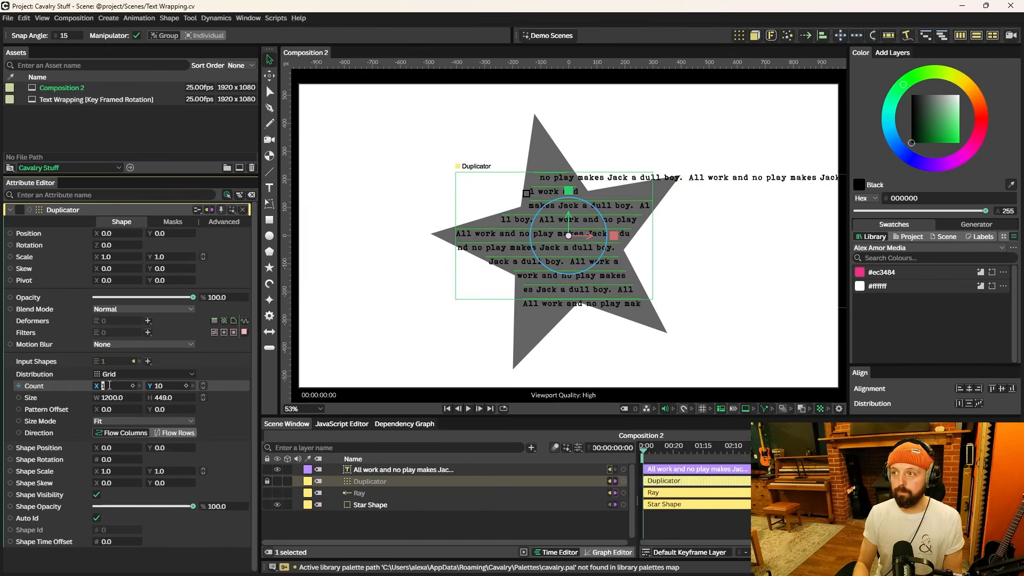
# - Delete the surplus sentence copies from the text shape so the text stays within the star
pyautogui.click(378, 472)
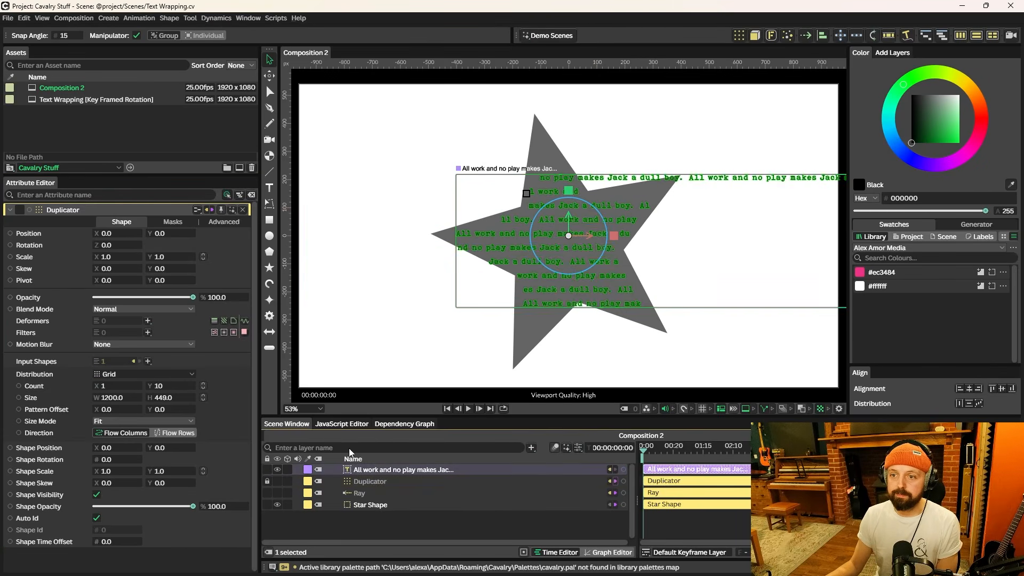
pyautogui.click(149, 374)
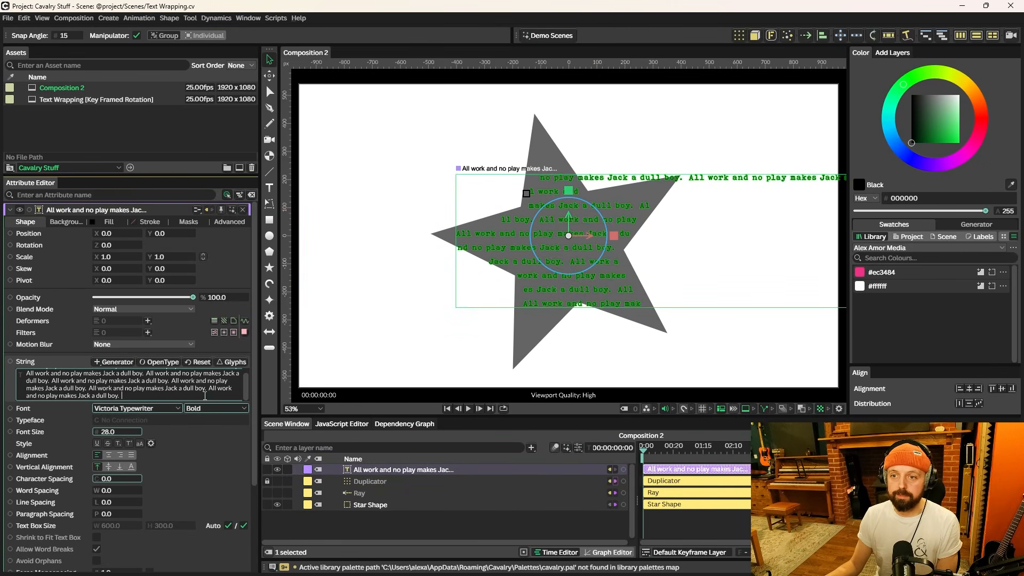
pyautogui.press('BackSpace')
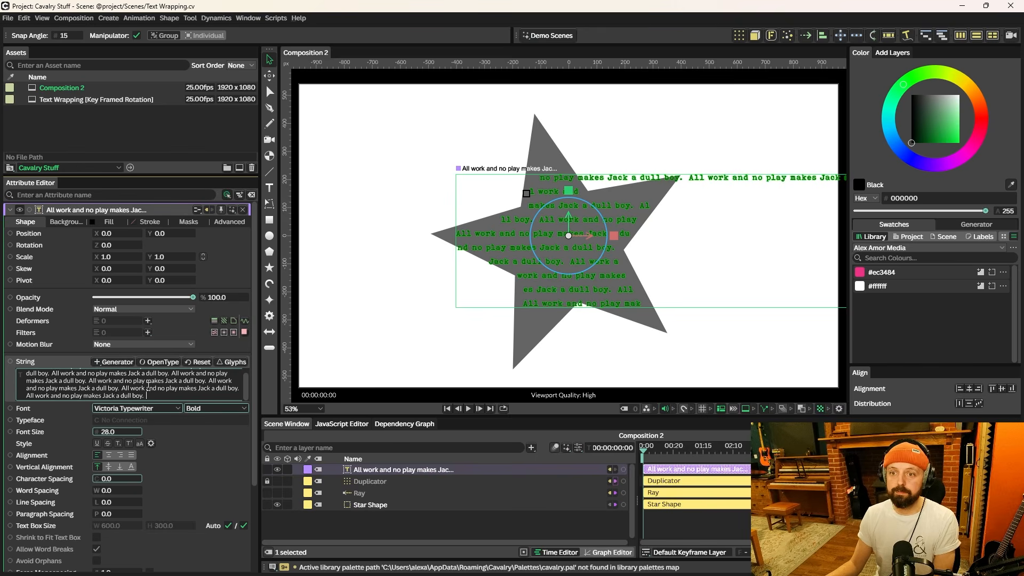
pyautogui.click(388, 504)
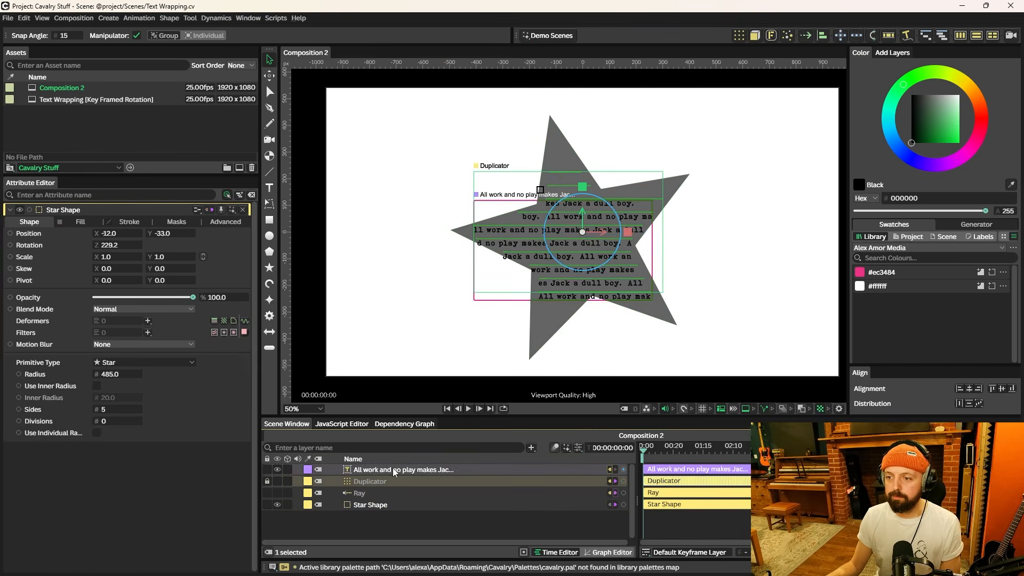
# - Set the text shape's Path Push to 20
pyautogui.click(395, 470)
pyautogui.scroll(-5, 127, 566)
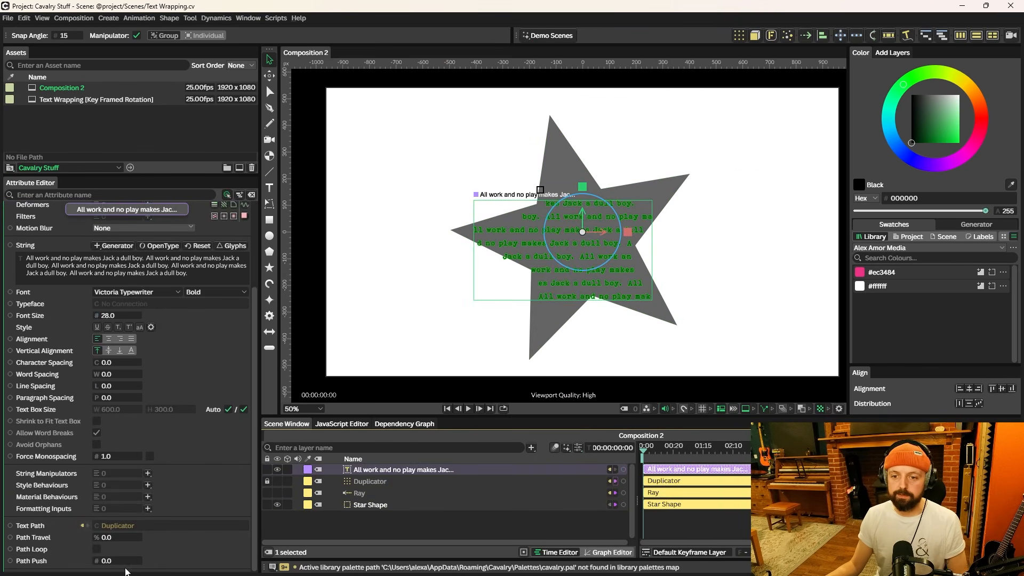
pyautogui.click(109, 560)
pyautogui.write('20')
pyautogui.press('Return')
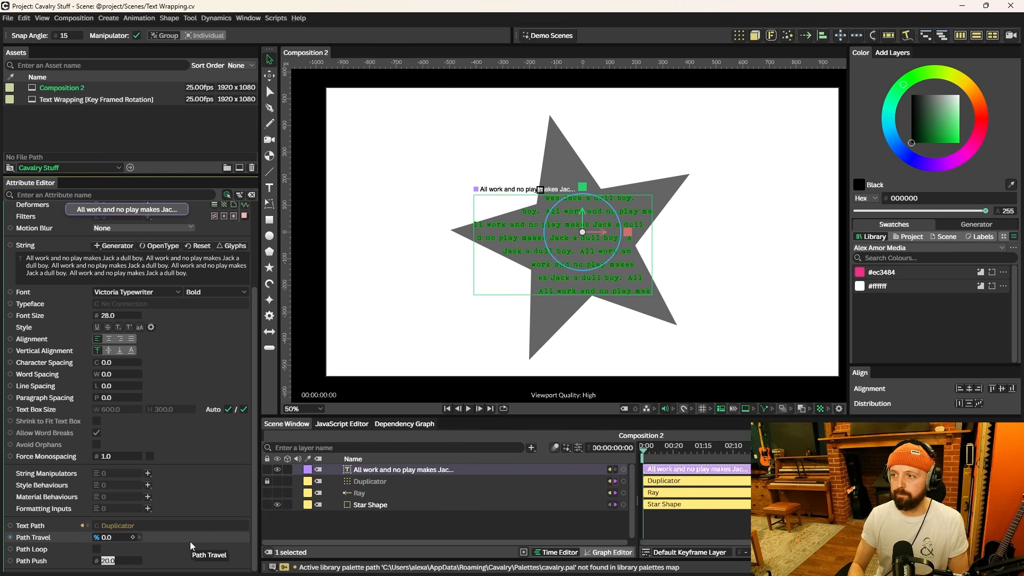
pyautogui.scroll(5, 661, 265)
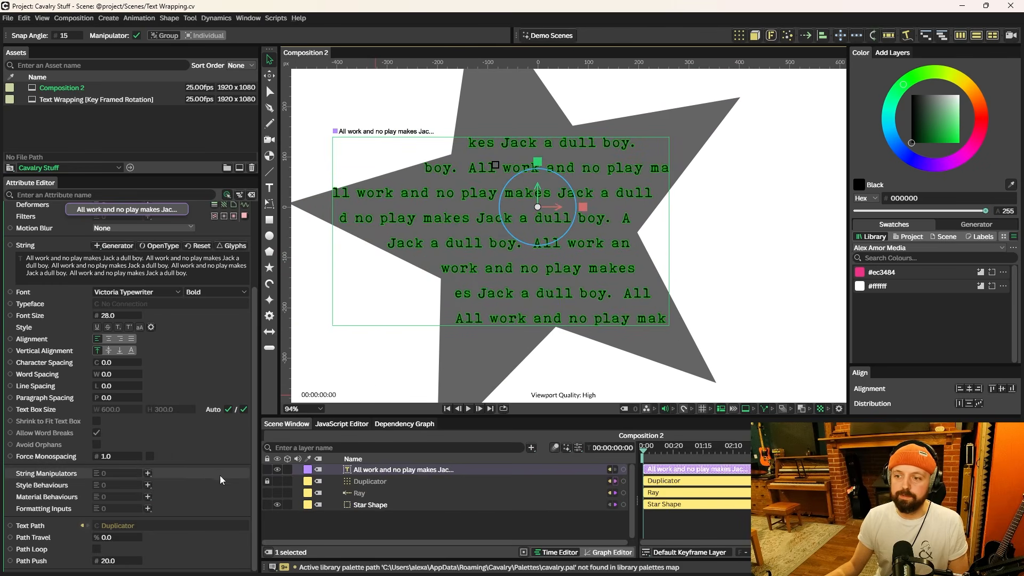
# - Show the Duplicator's lines and try a Path Push of about 3 on the text shape, restoring it to 20
pyautogui.click(278, 481)
pyautogui.click(780, 238)
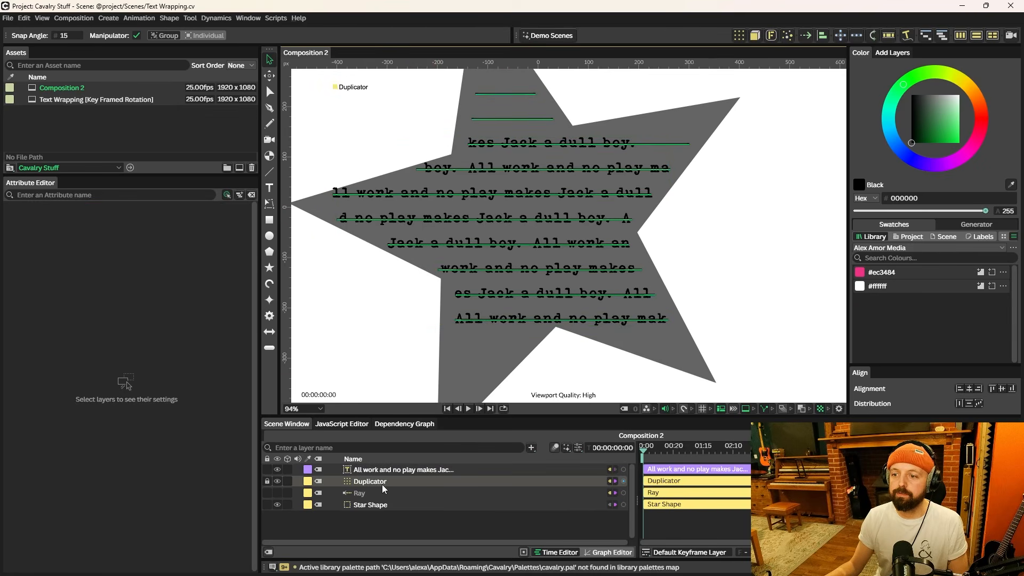
pyautogui.click(388, 470)
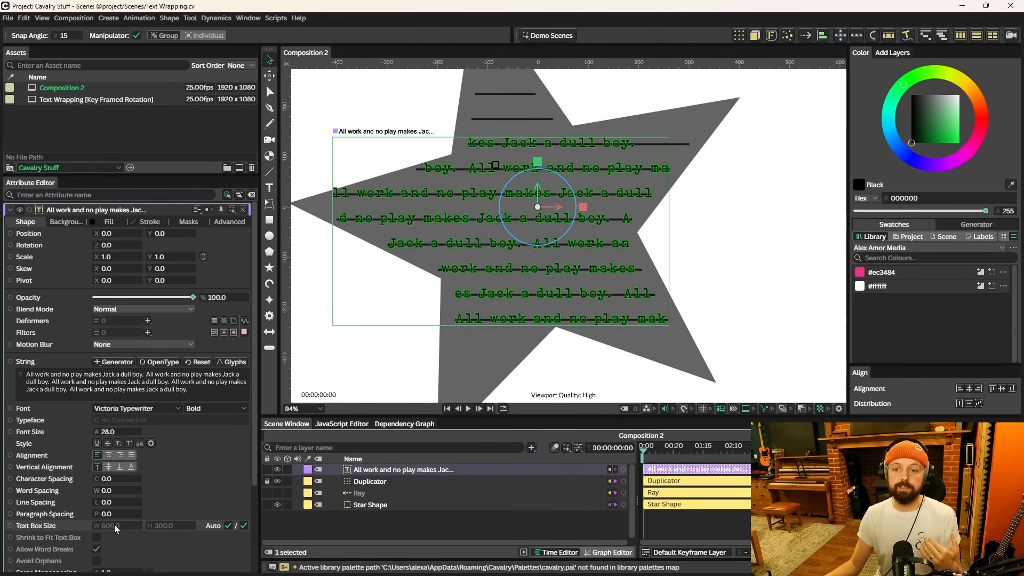
pyautogui.scroll(-5, 114, 525)
pyautogui.moveTo(108, 561)
pyautogui.mouseDown()
pyautogui.moveTo(90, 561)
pyautogui.moveTo(112, 566)
pyautogui.mouseUp()
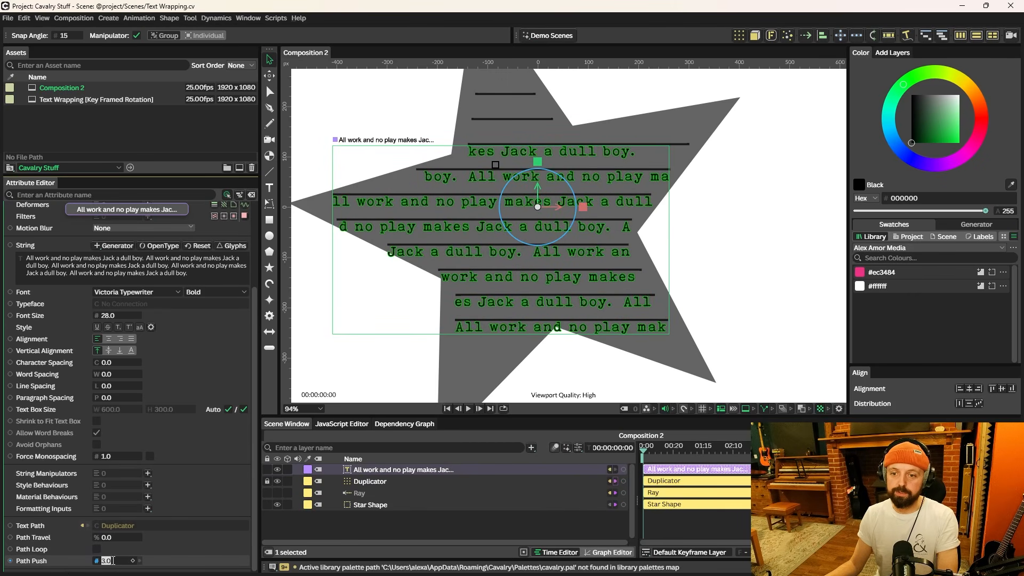
pyautogui.press('Return')
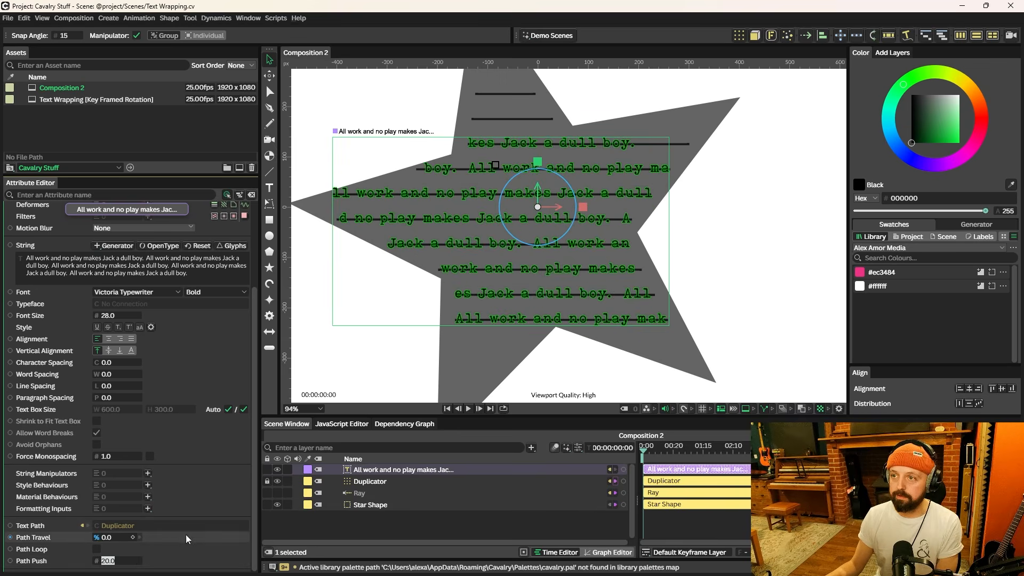
# - Hide the Duplicator's lines and rotate the Star Shape to about 342 degrees
pyautogui.click(386, 503)
pyautogui.scroll(-2, 334, 307)
pyautogui.scroll(-2, 335, 310)
pyautogui.moveTo(358, 304); pyautogui.dragTo(400, 294)
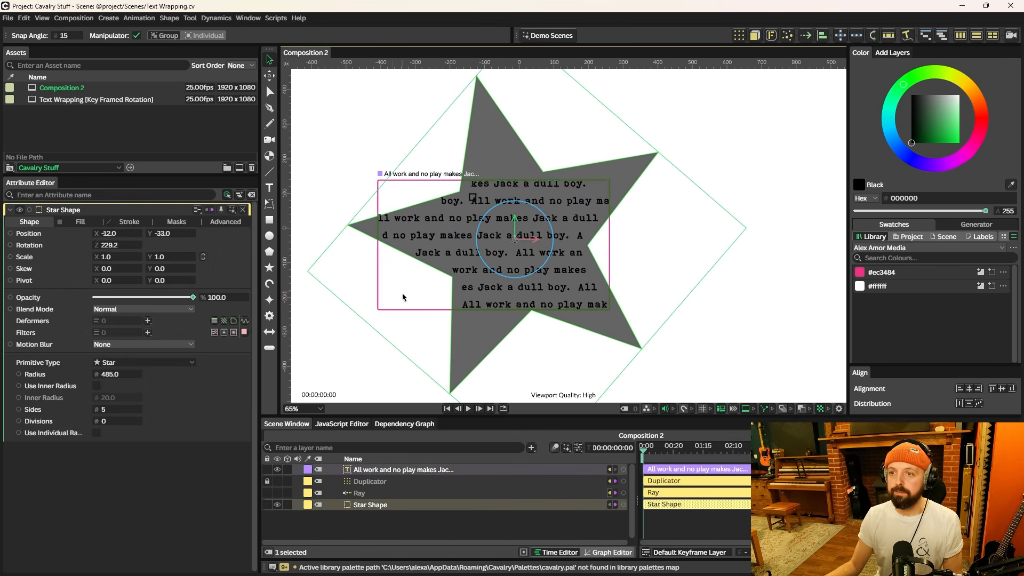
pyautogui.moveTo(113, 245); pyautogui.dragTo(175, 245)
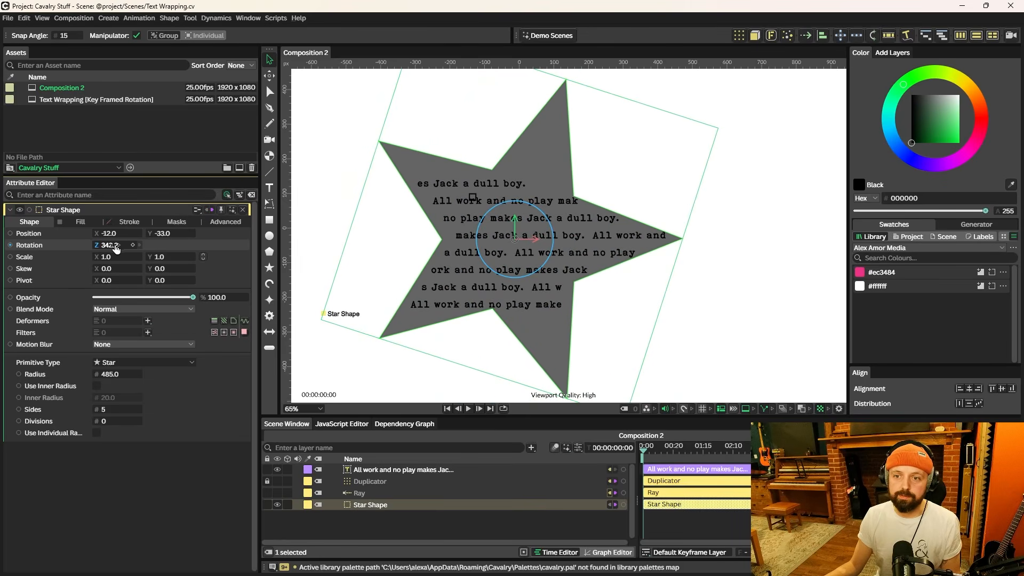
# - Change the Star Shape's primitive type to Polygon with a radius of about 356, rotated to about 543 degrees
pyautogui.click(114, 362)
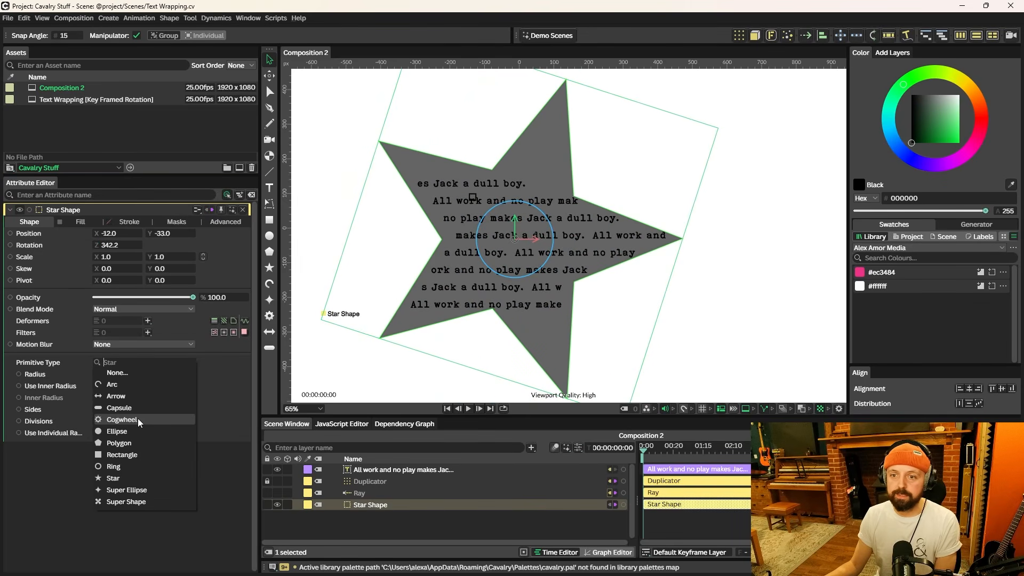
pyautogui.click(126, 445)
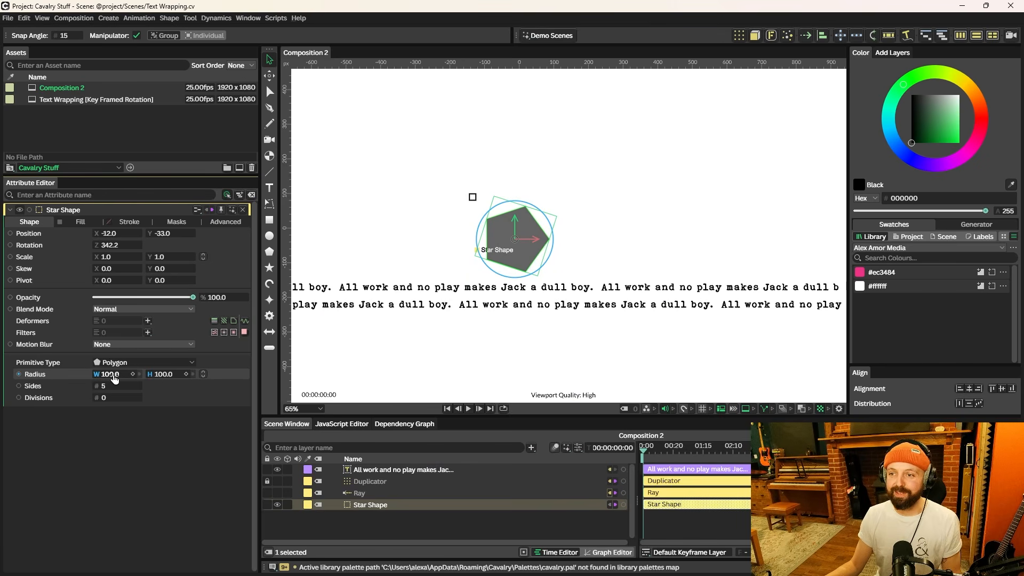
pyautogui.moveTo(114, 378); pyautogui.dragTo(166, 378)
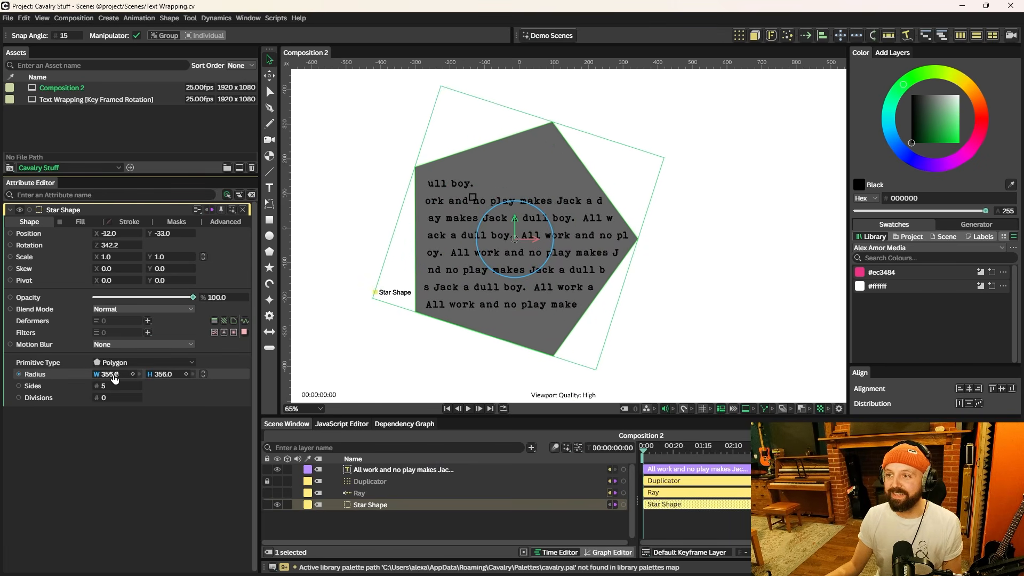
pyautogui.moveTo(109, 245); pyautogui.dragTo(216, 245)
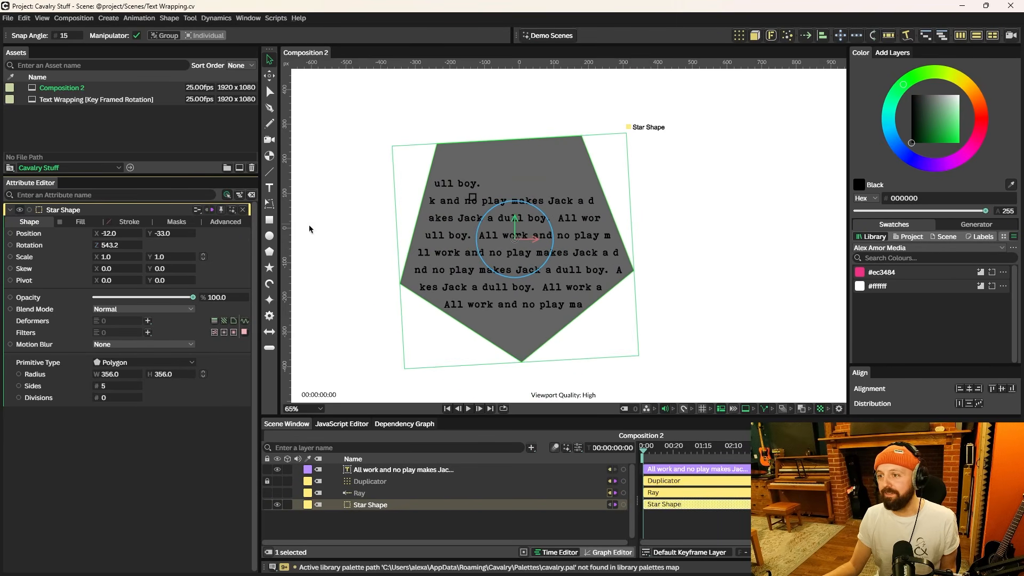